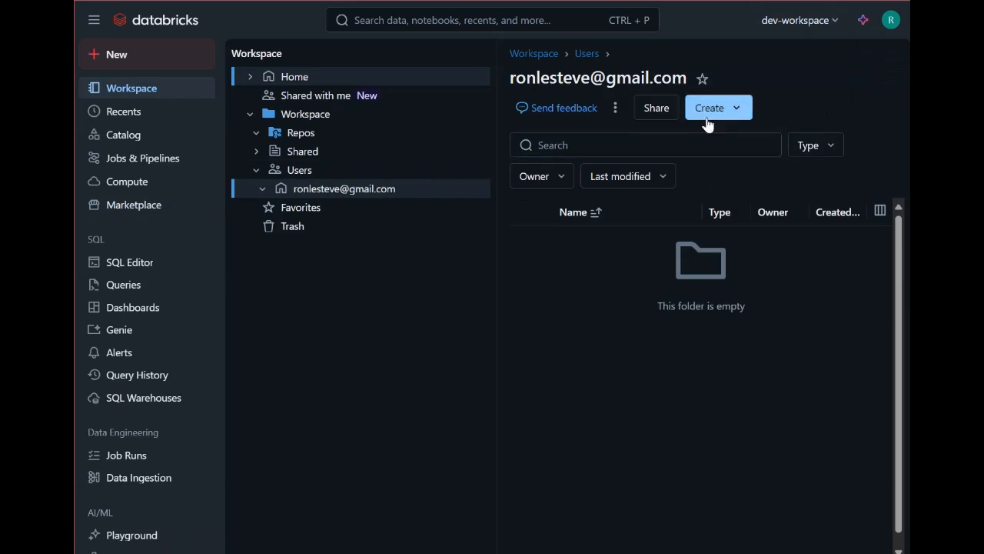
# Step: Create a Git folder named databricks-repo in dev-workspace from the GitHub databricks-repo repository and expand it in the workspace tree
pyautogui.click(739, 109)
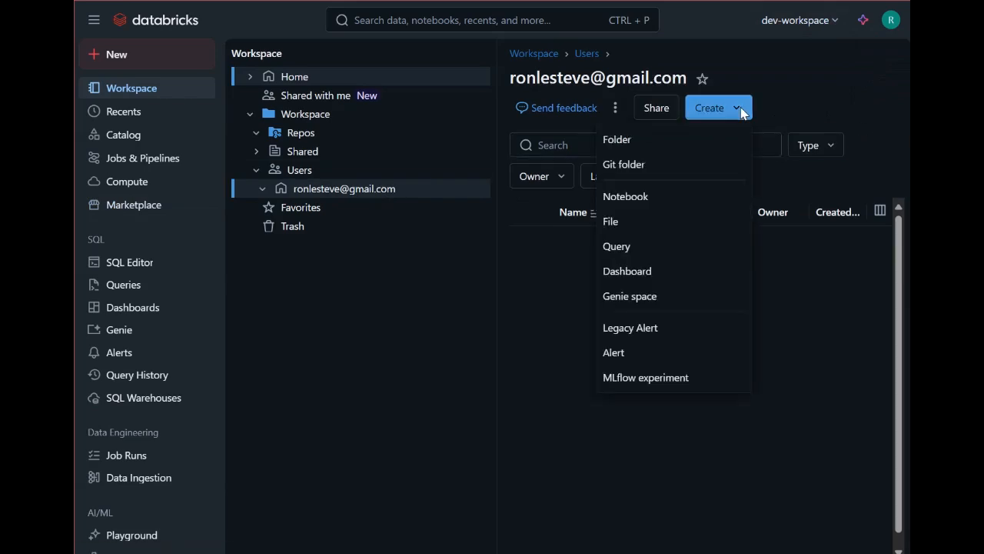
pyautogui.click(667, 166)
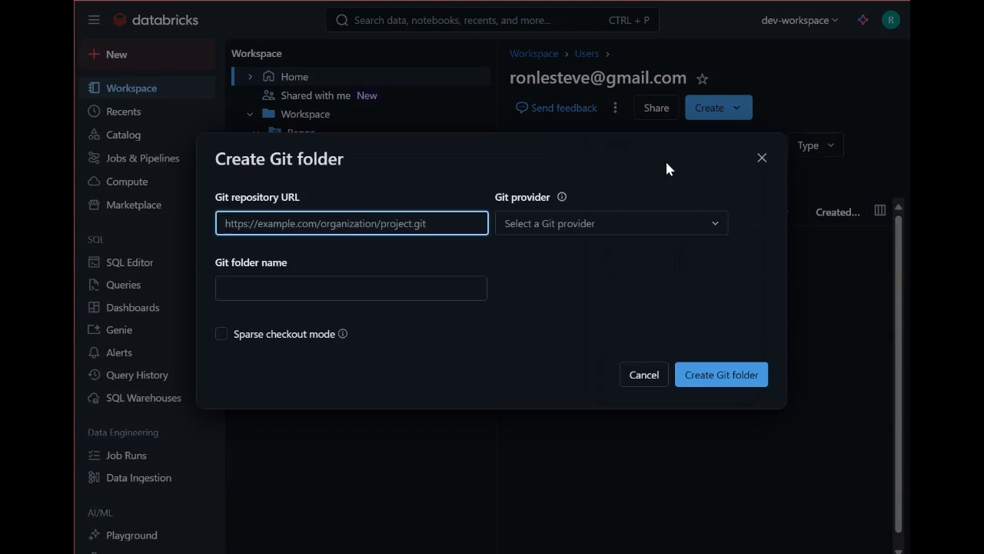
pyautogui.click(632, 223)
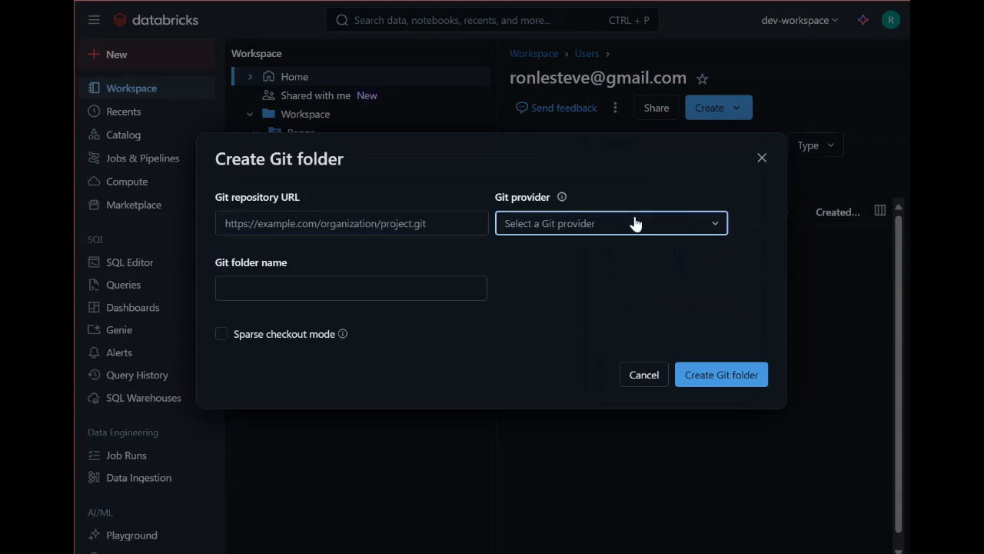
pyautogui.click(579, 249)
pyautogui.click(395, 222)
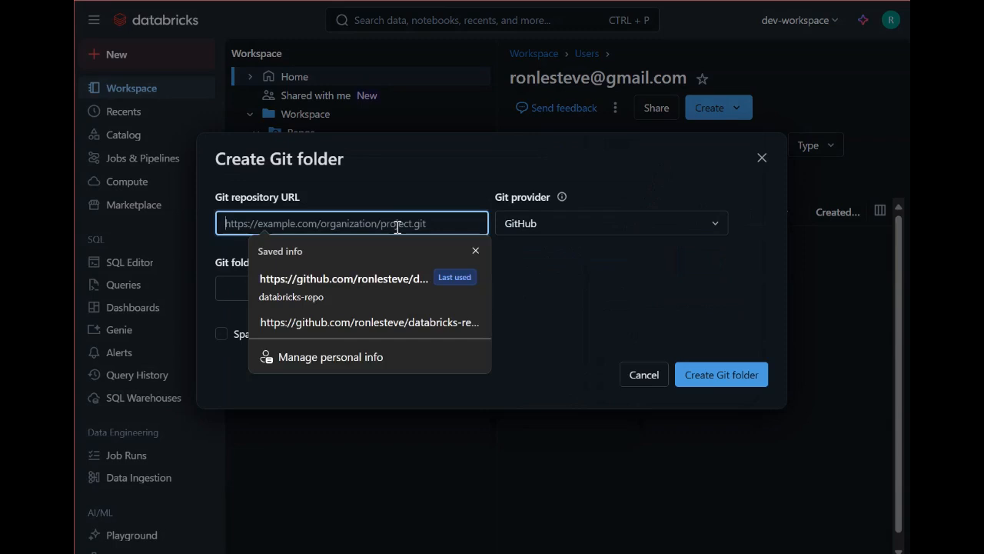
pyautogui.press('Down')
pyautogui.press('Return')
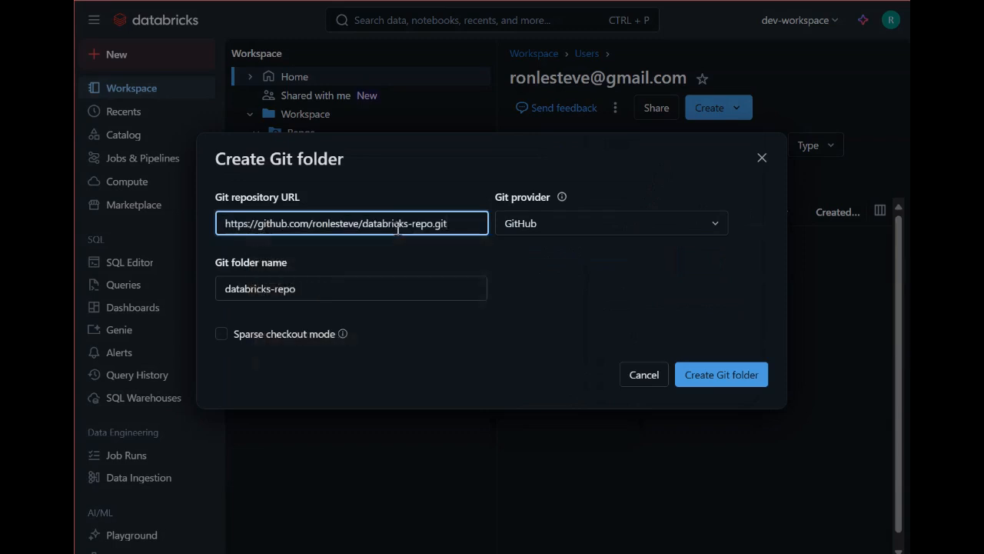
pyautogui.click(707, 379)
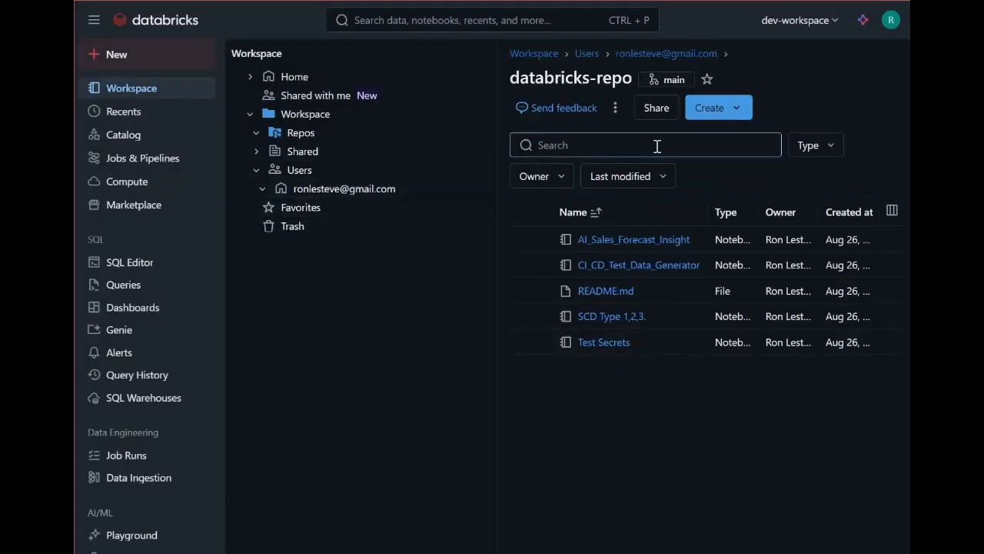
pyautogui.click(263, 190)
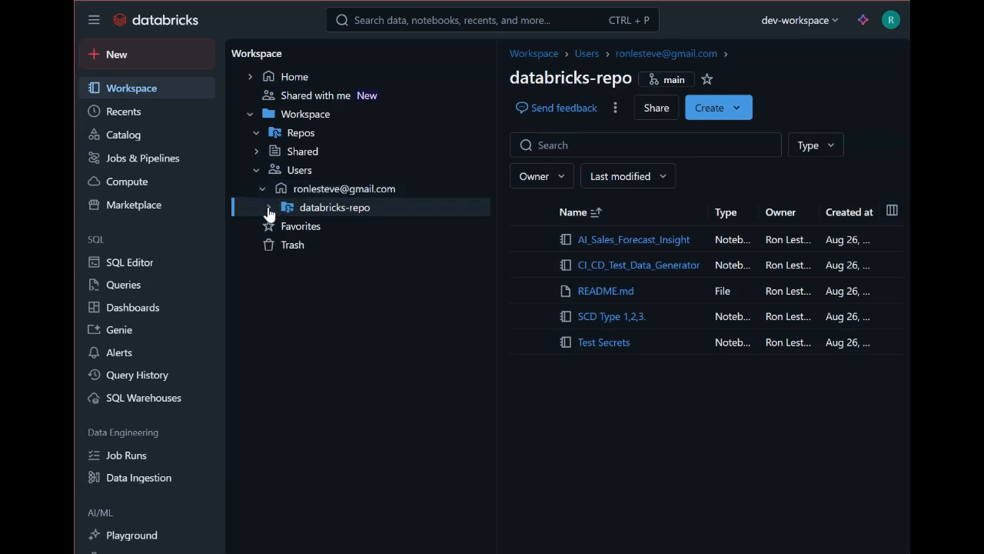
pyautogui.click(268, 208)
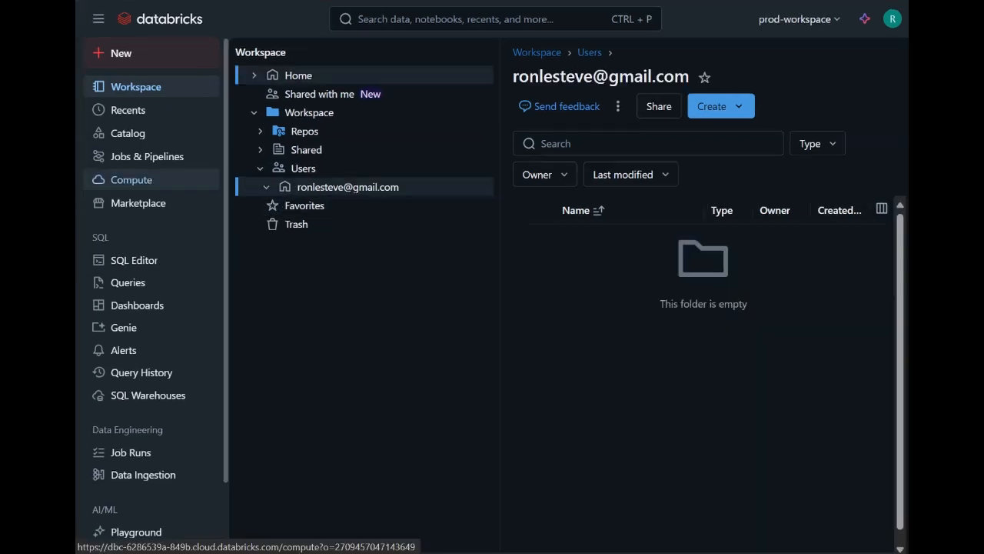
# Step: In prod-workspace, create a Git folder named databricks-repo from the same GitHub repository and reveal it under Users in the workspace tree
pyautogui.click(743, 112)
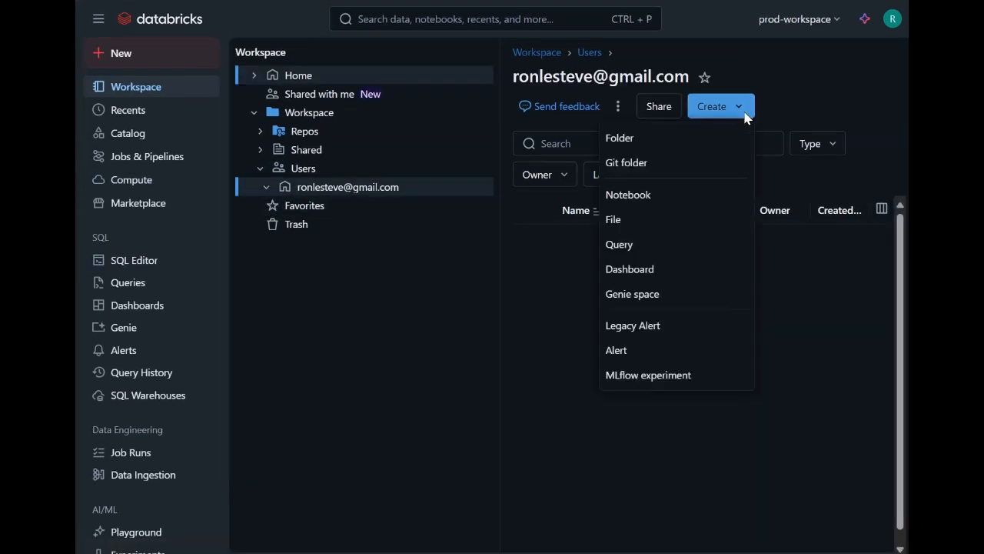
pyautogui.click(671, 160)
pyautogui.click(637, 223)
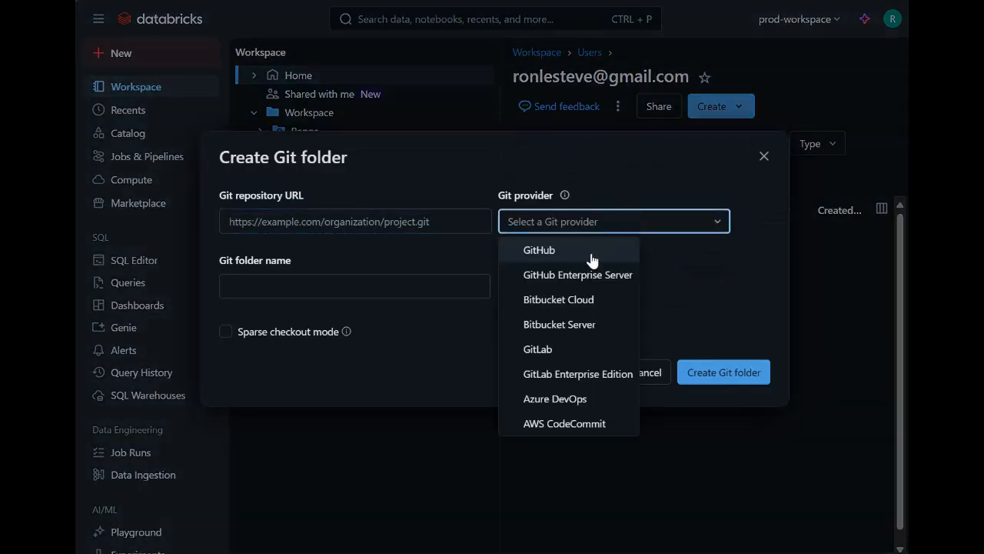
pyautogui.click(591, 259)
pyautogui.click(392, 222)
pyautogui.press('Down')
pyautogui.press('Return')
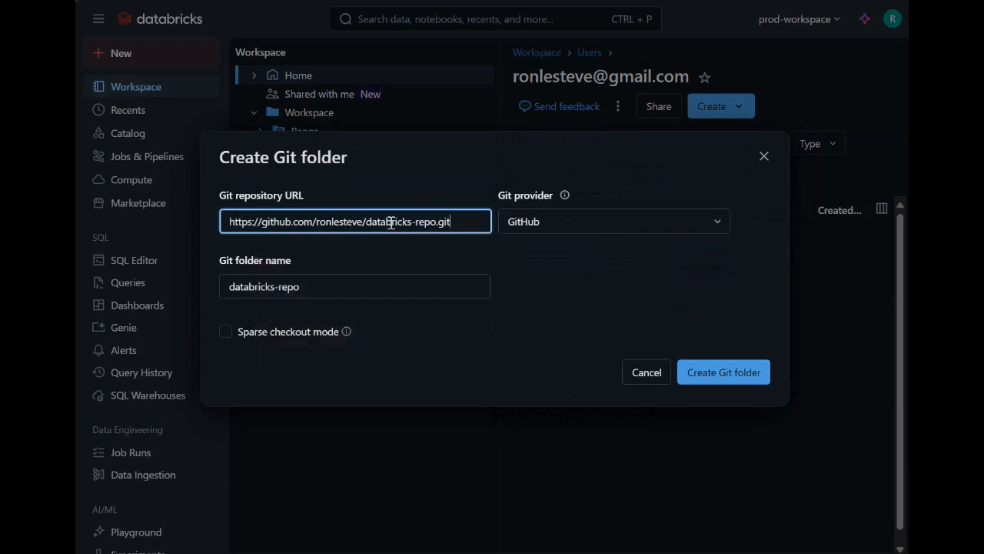
pyautogui.click(695, 372)
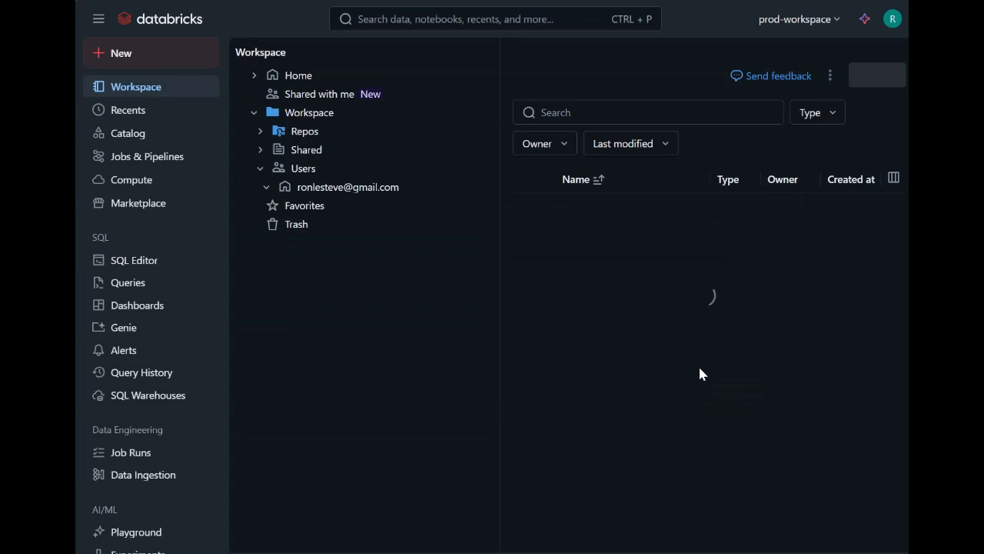
pyautogui.click(261, 170)
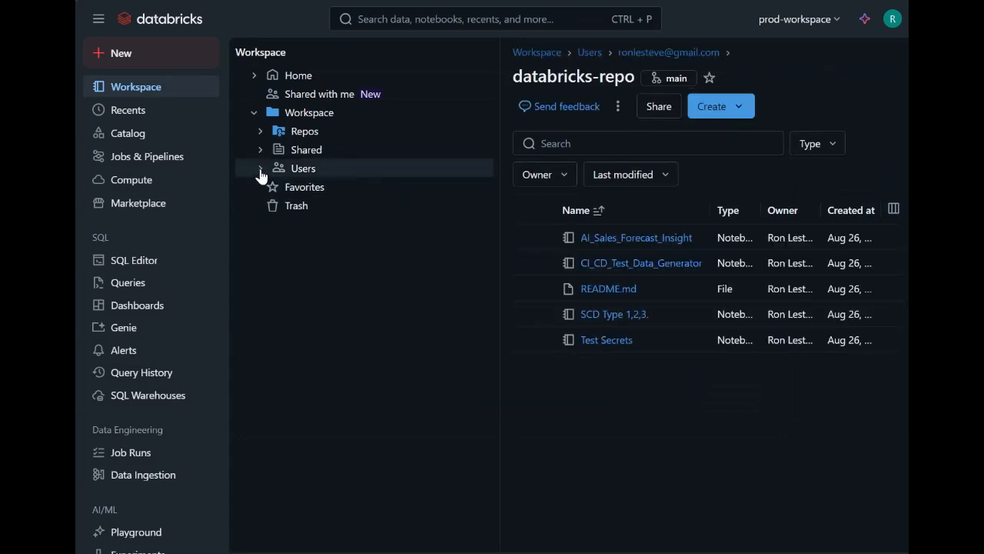
pyautogui.click(261, 170)
pyautogui.click(267, 187)
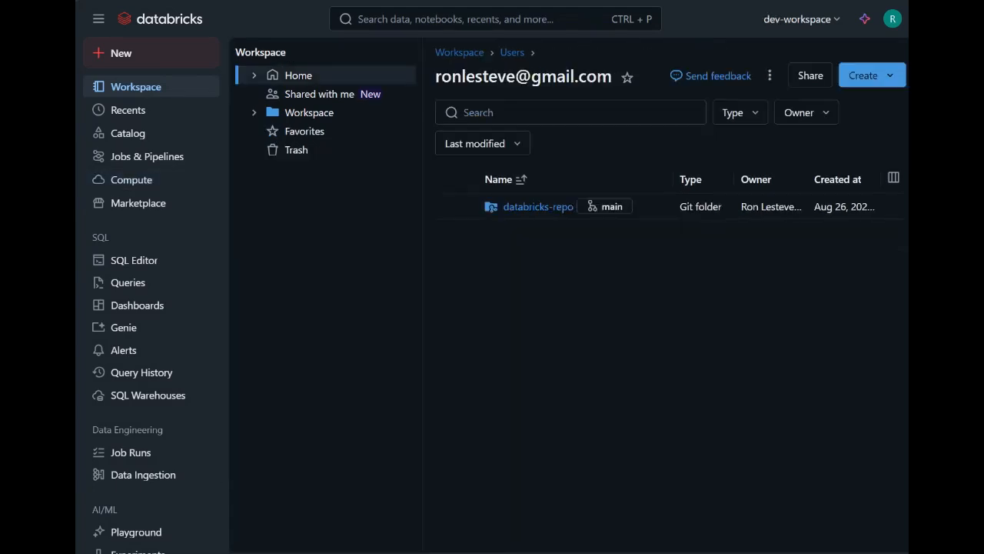
# Step: In dev-workspace, start a GitHub credential under linked accounts using a personal access token and enter the Git provider account's email
pyautogui.click(891, 26)
pyautogui.click(776, 102)
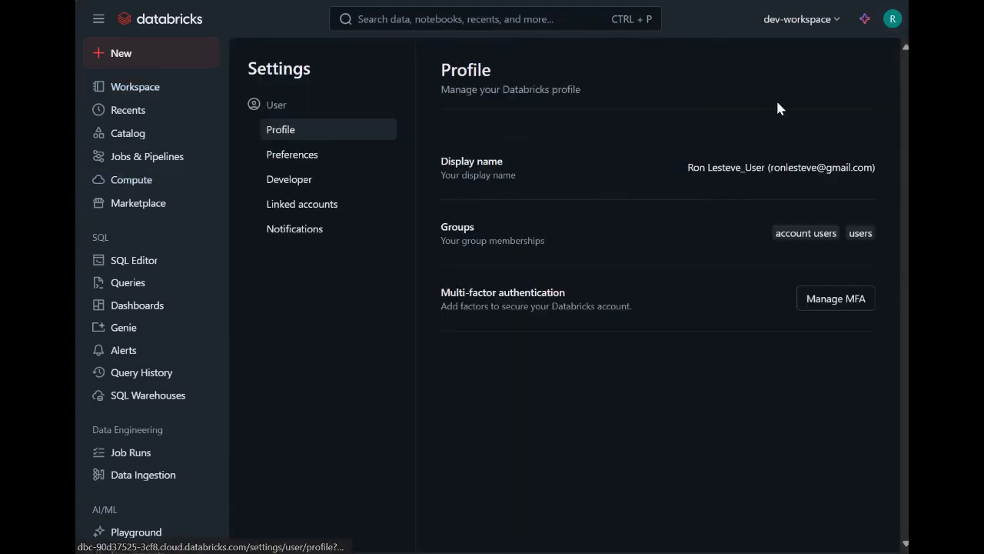
pyautogui.click(315, 214)
pyautogui.click(824, 147)
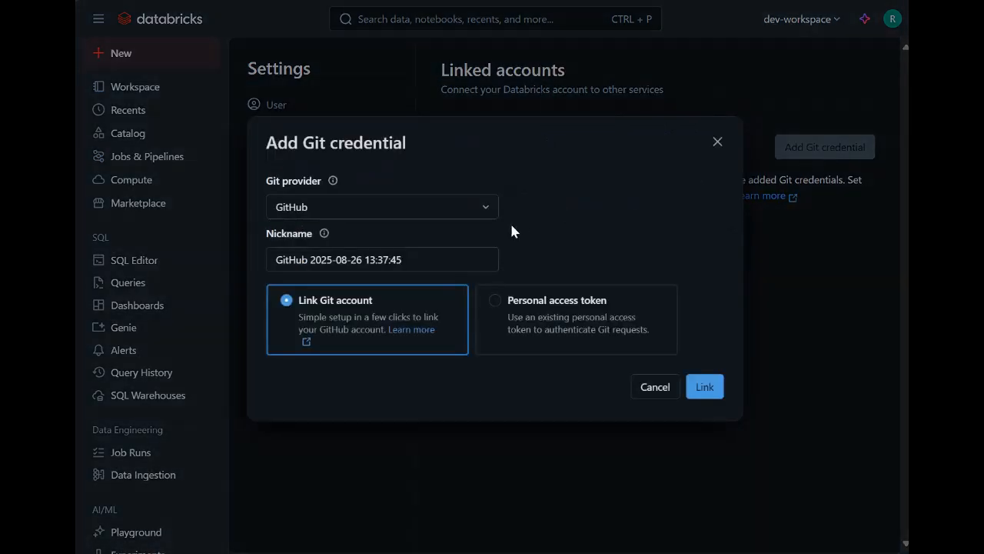
pyautogui.click(501, 303)
pyautogui.click(369, 326)
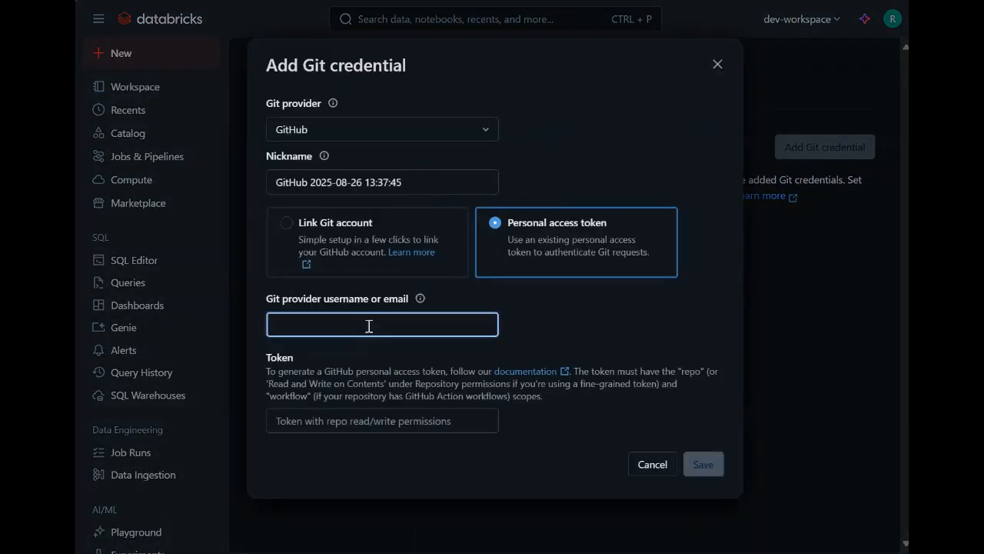
pyautogui.hotkey('ctrl', 'v')
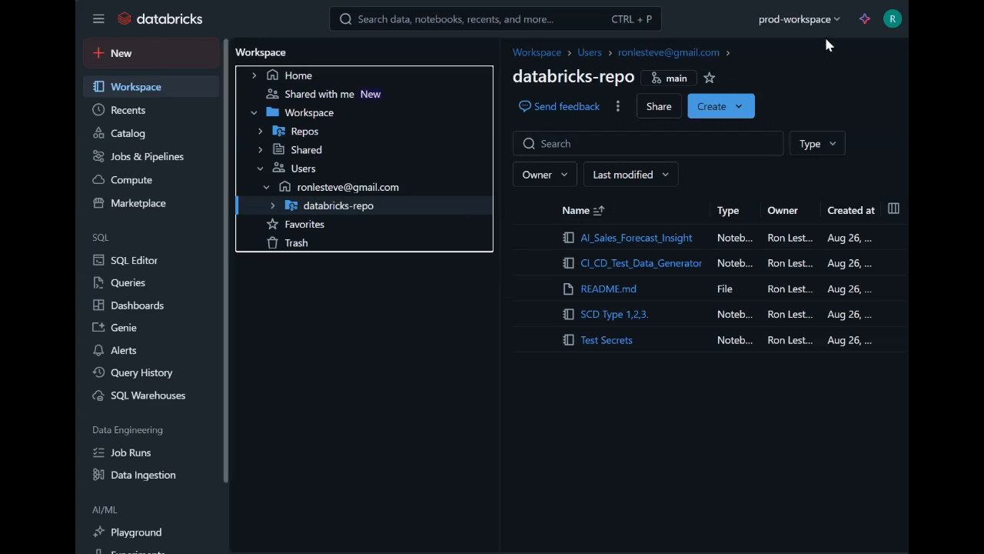
# Step: In prod-workspace, start a GitHub credential with personal access token authentication and fill in the Git provider email
pyautogui.click(892, 18)
pyautogui.click(797, 111)
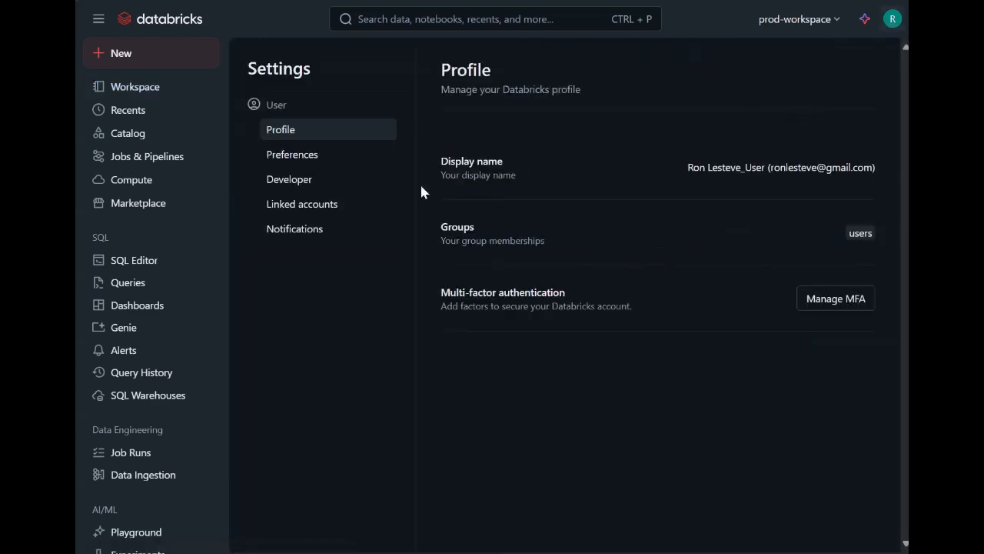
pyautogui.click(336, 202)
pyautogui.click(819, 143)
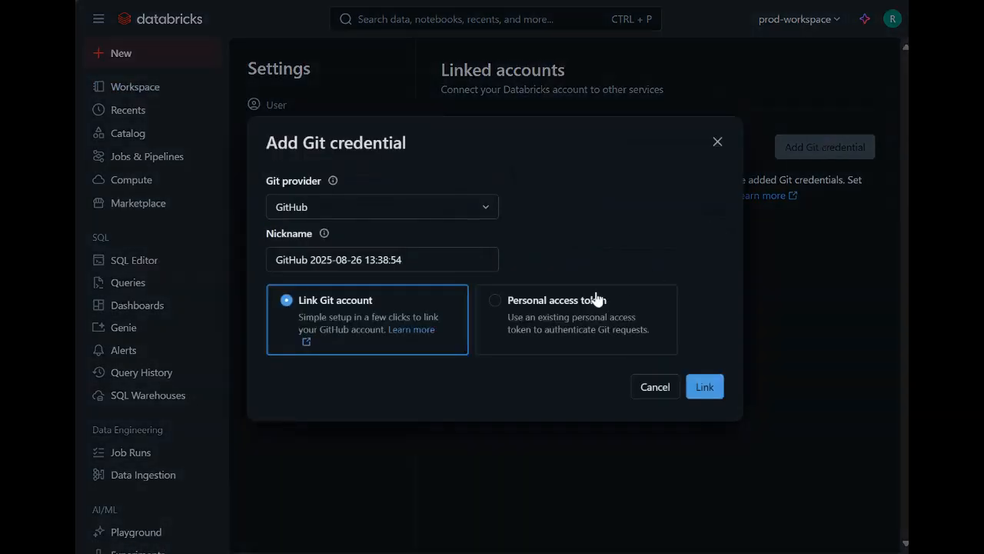
pyautogui.click(583, 295)
pyautogui.click(424, 322)
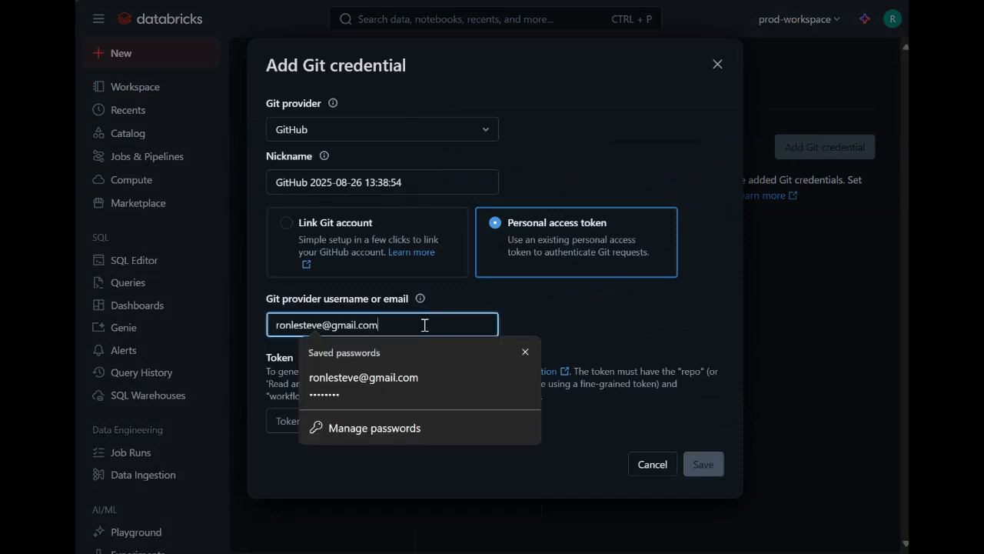
pyautogui.click(525, 353)
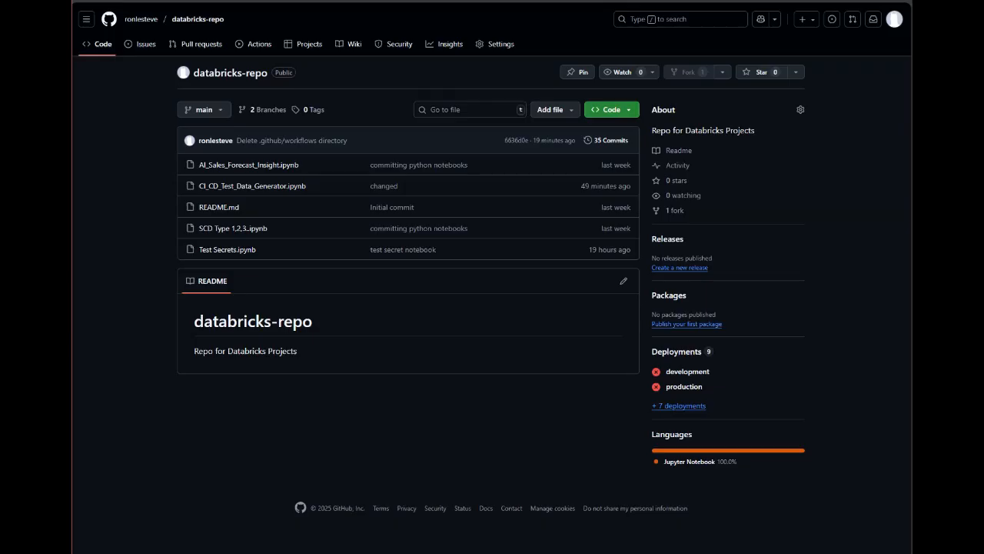
# Step: Switch to GitHub and start a new classic personal access token from the account's developer settings
pyautogui.click(892, 20)
pyautogui.click(827, 266)
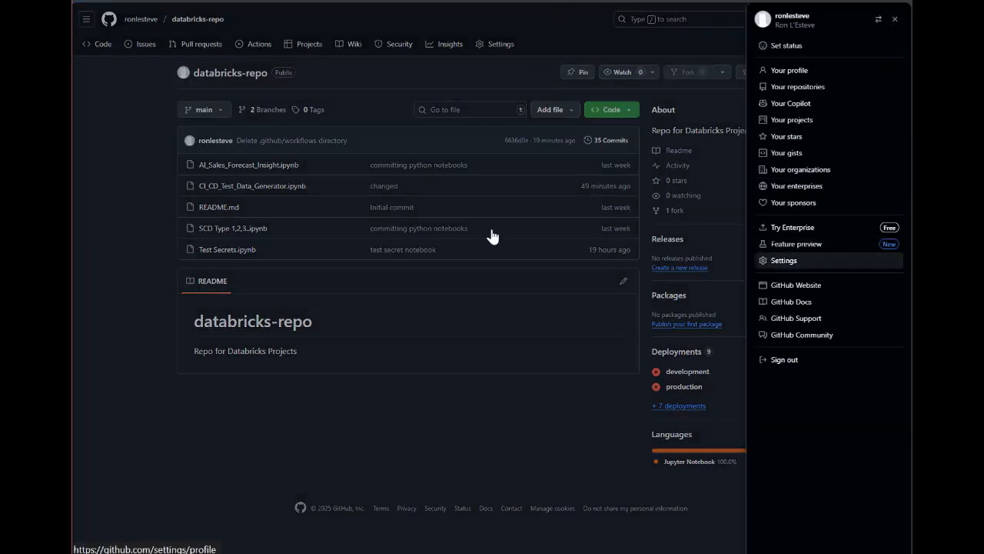
pyautogui.scroll(-3, 238, 245)
pyautogui.scroll(-2, 239, 244)
pyautogui.click(235, 408)
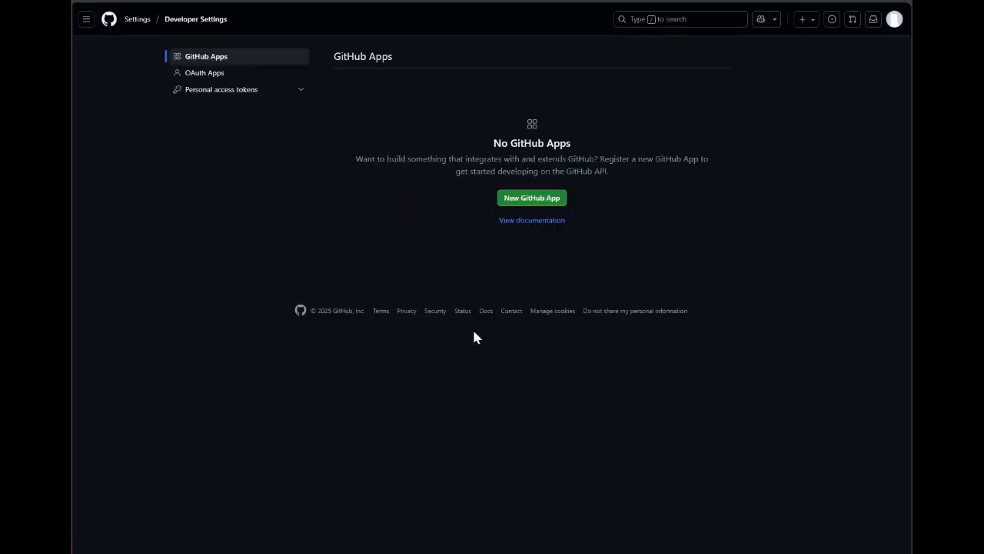
pyautogui.click(222, 93)
pyautogui.click(218, 124)
pyautogui.click(505, 192)
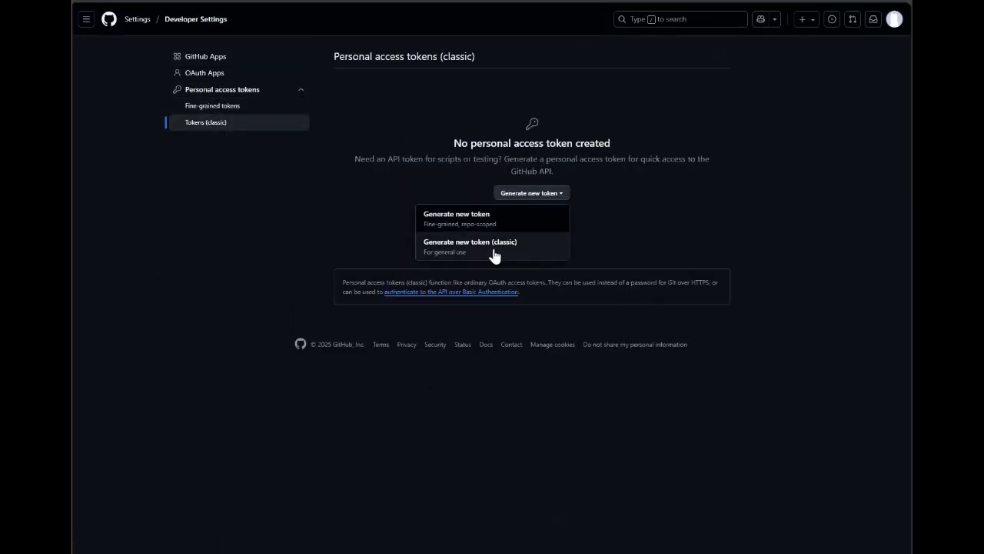
pyautogui.click(494, 255)
# Step: Generate the classic token with the note databricks-repo and the repo and workflow scopes, and copy the token
pyautogui.write('databricks-')
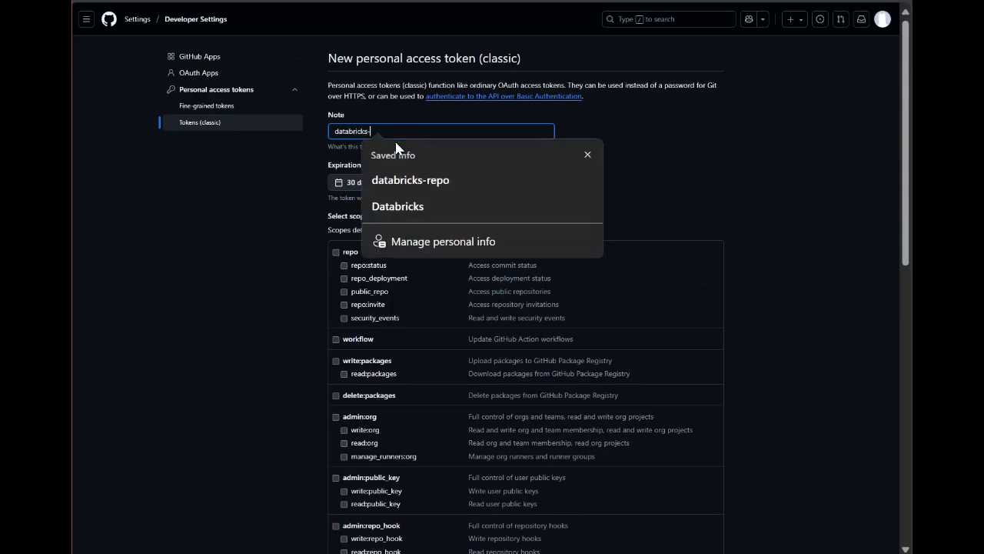
pyautogui.write('repo')
pyautogui.click(403, 180)
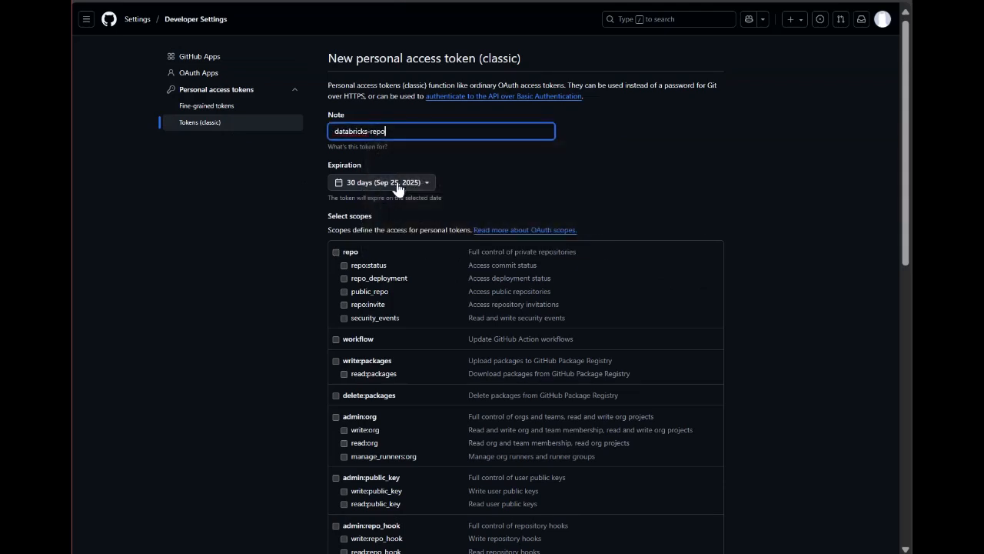
pyautogui.click(336, 252)
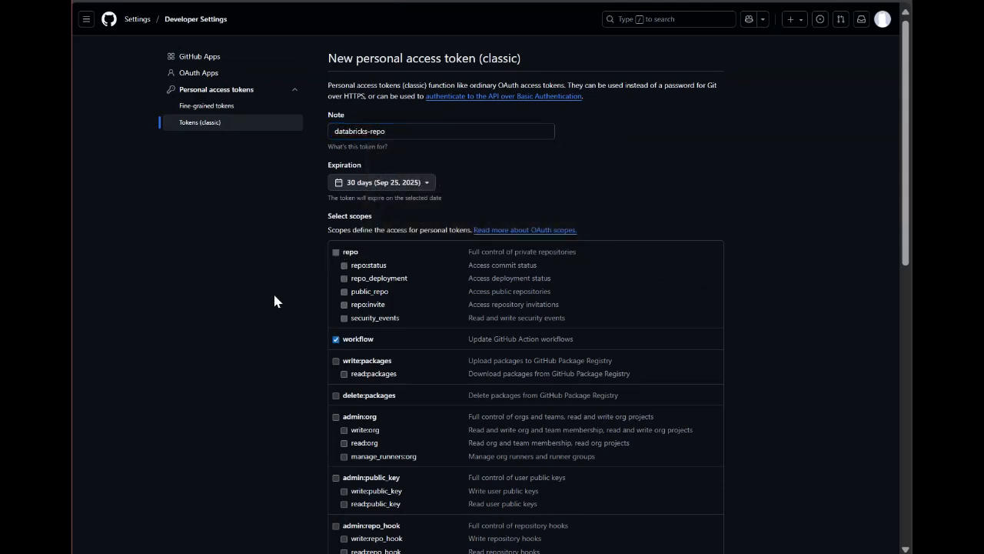
pyautogui.scroll(-15, 275, 296)
pyautogui.click(363, 482)
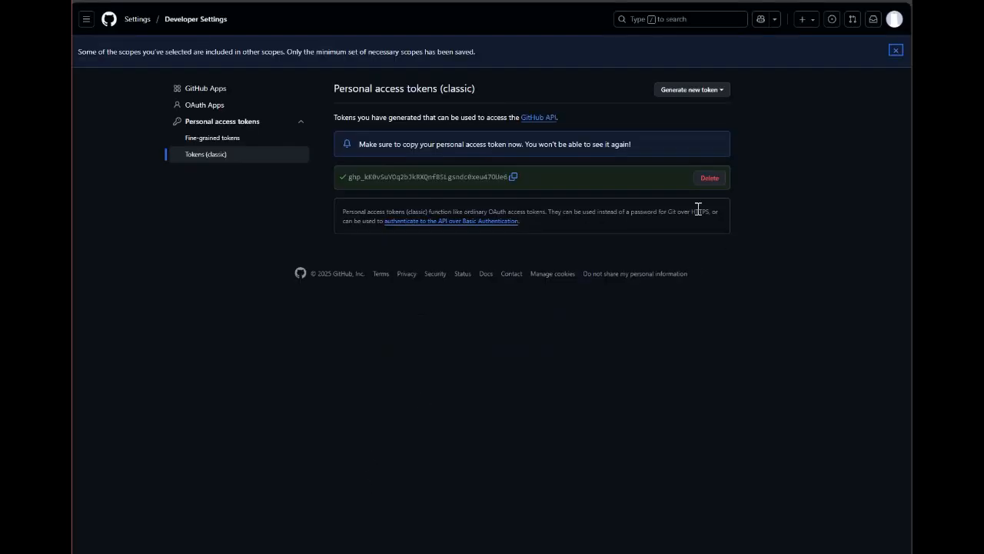
pyautogui.click(513, 176)
# Step: Switch to Databricks dev-workspace, nickname the Git credential dev_GitHub_PAT, paste the personal access token, save, and dismiss the browser's password prompt
pyautogui.hotkey('alt', 'Tab')
pyautogui.moveTo(432, 185); pyautogui.dragTo(216, 187)
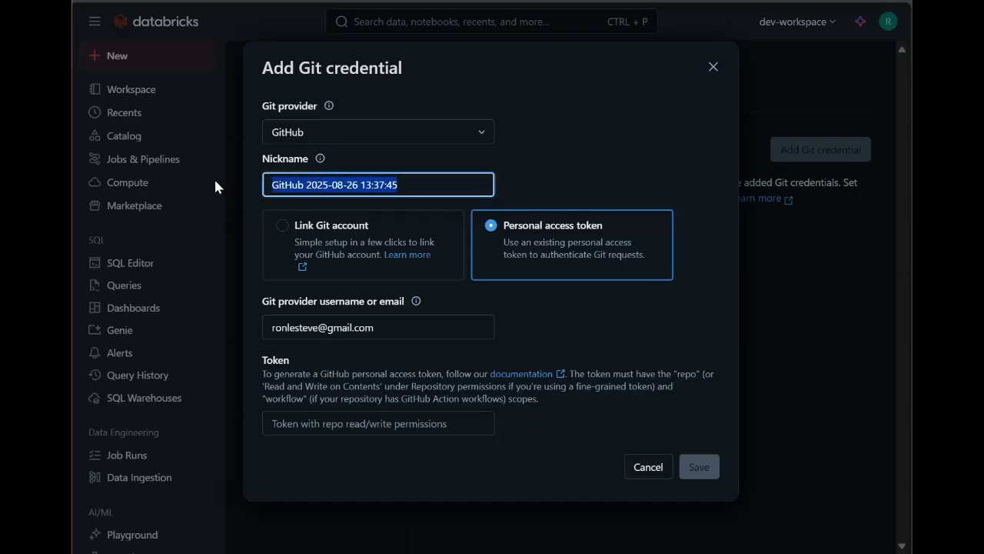
pyautogui.write('dev_GitHub_PAT')
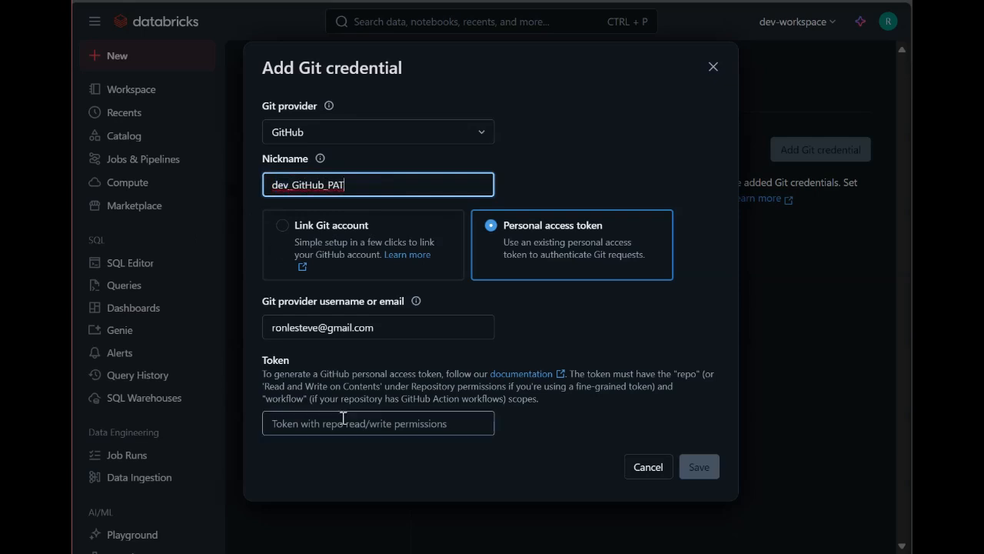
pyautogui.click(343, 423)
pyautogui.hotkey('ctrl', 'v')
pyautogui.click(696, 466)
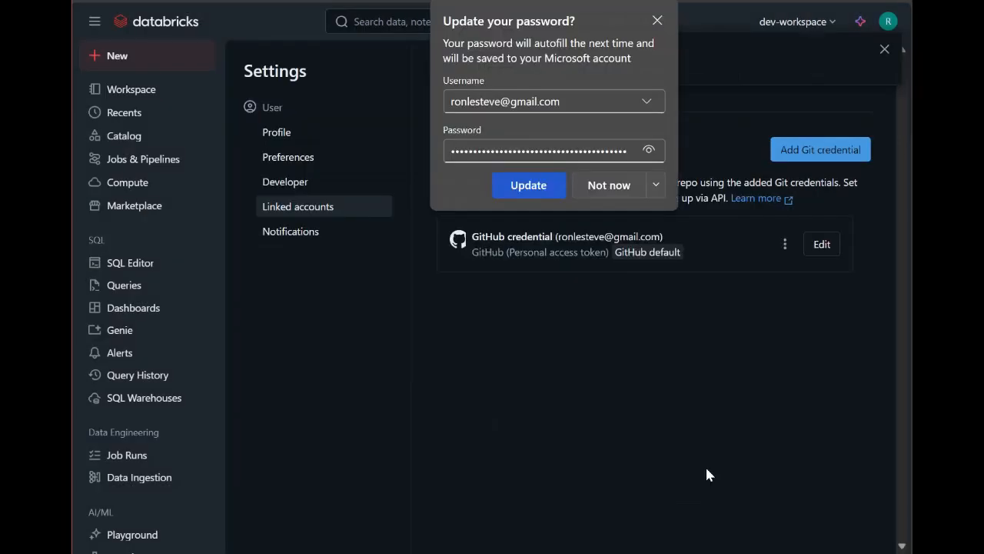
pyautogui.click(657, 21)
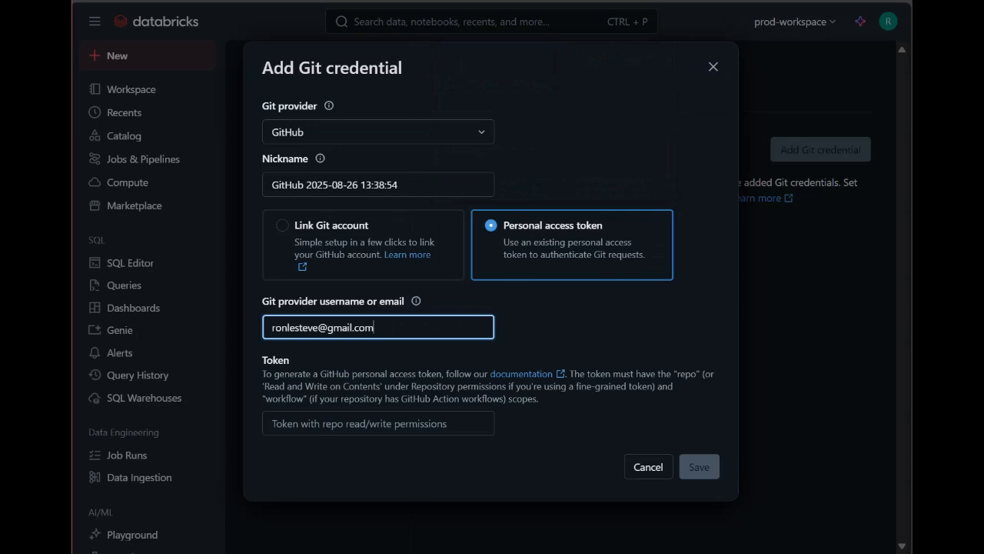
# Step: In prod-workspace, nickname the Git credential prd_GitHub_PAT, paste the personal access token and save the credential
pyautogui.moveTo(419, 185); pyautogui.dragTo(260, 183)
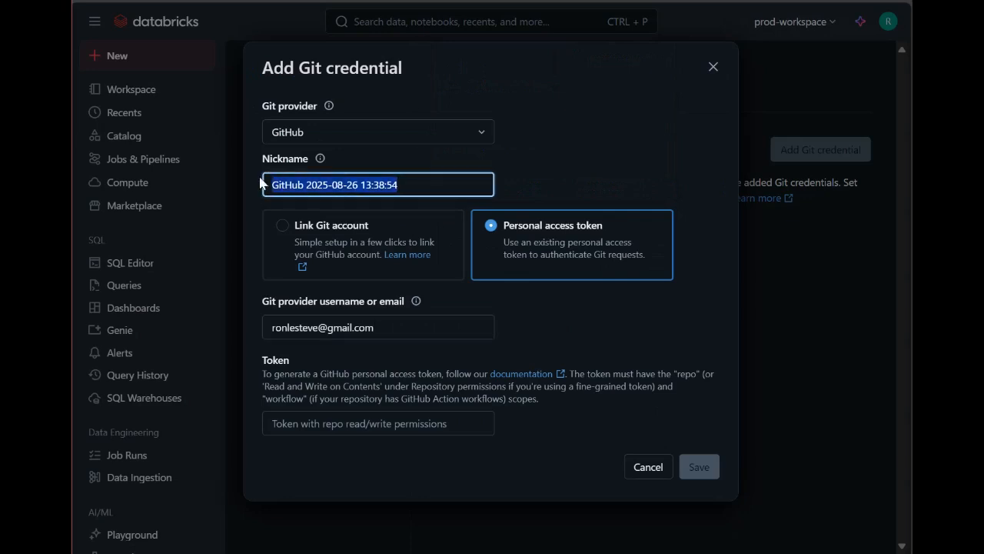
pyautogui.write('prd_GitHub_PAT')
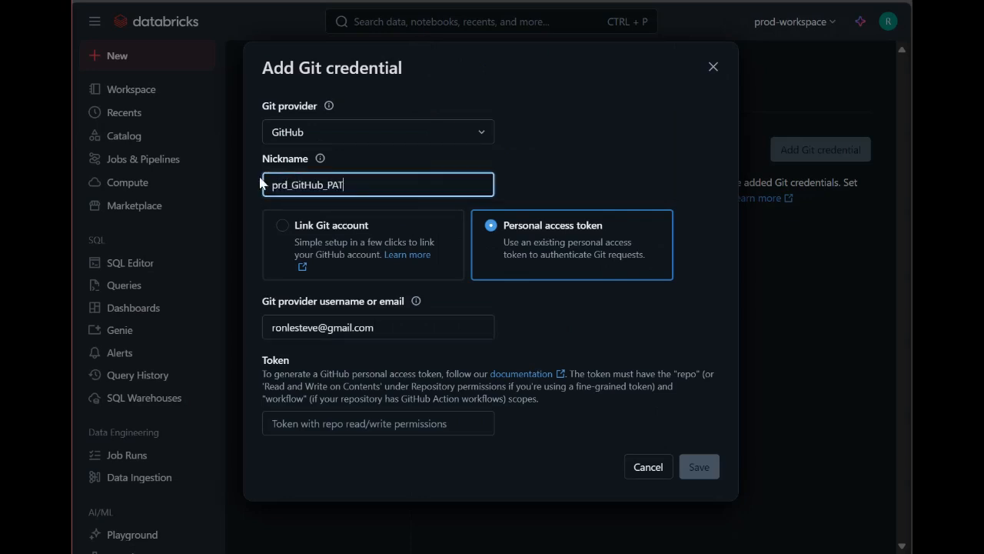
pyautogui.click(310, 422)
pyautogui.hotkey('ctrl', 'v')
pyautogui.click(699, 467)
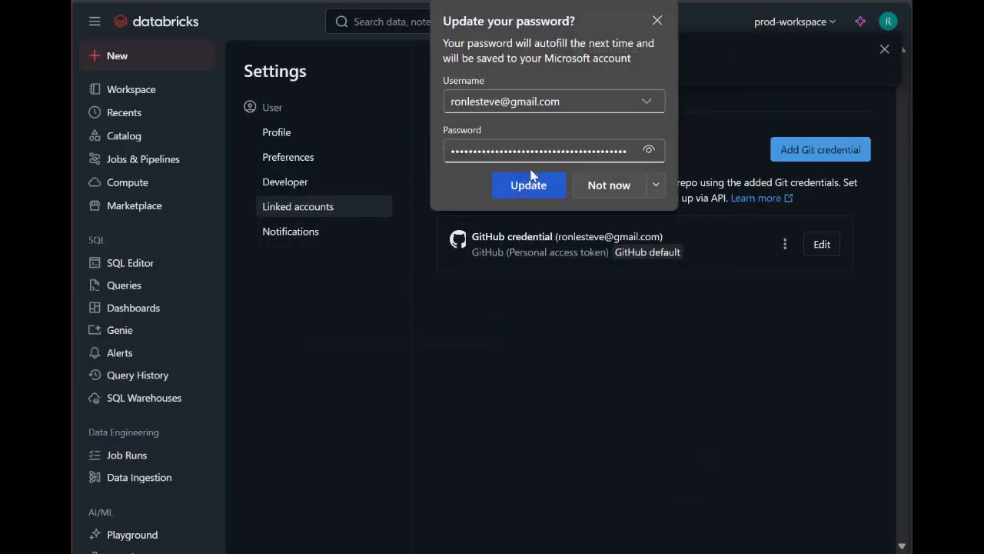
# Step: Dismiss the browser's password update prompt, switch to GitHub and open the Actions secrets page in the databricks-repo settings
pyautogui.click(655, 18)
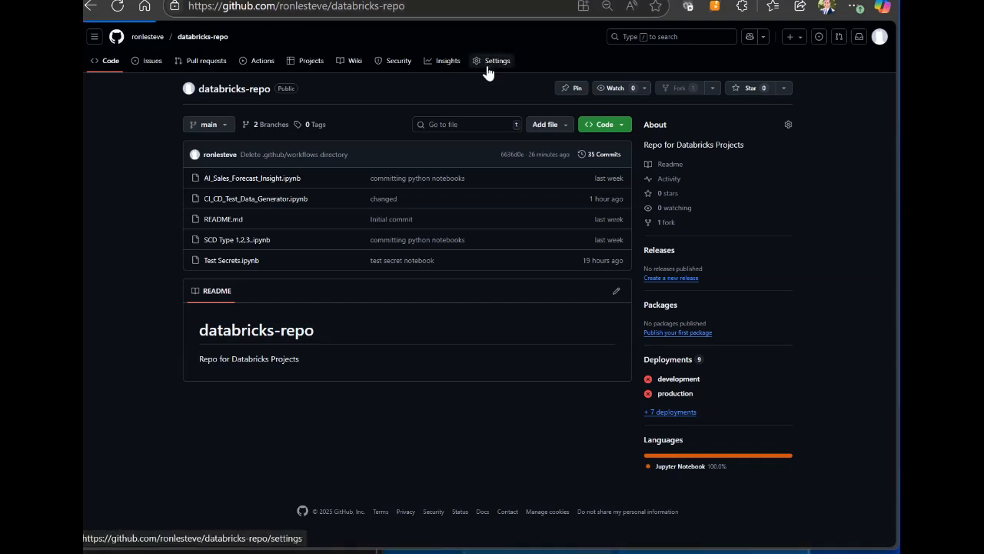
pyautogui.click(487, 66)
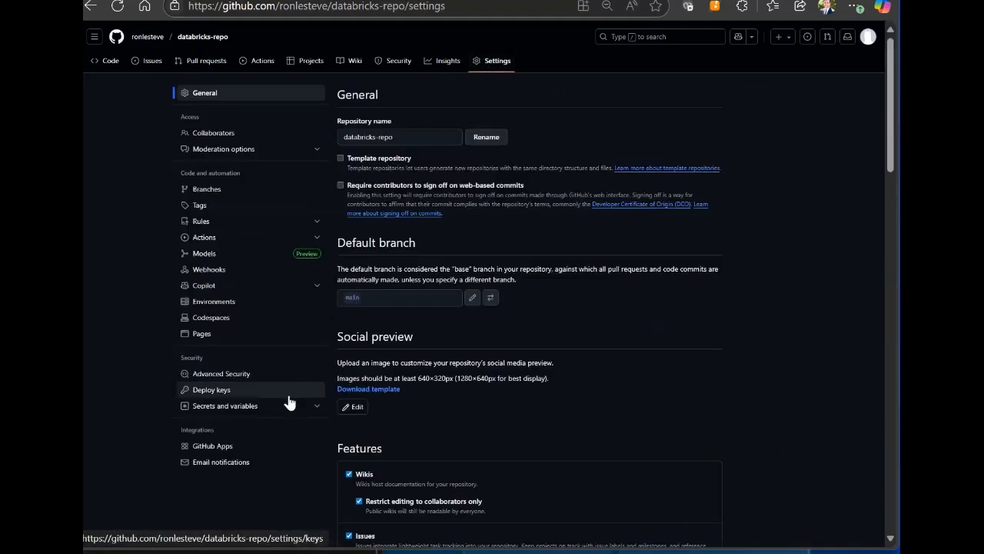
pyautogui.click(288, 402)
pyautogui.click(272, 419)
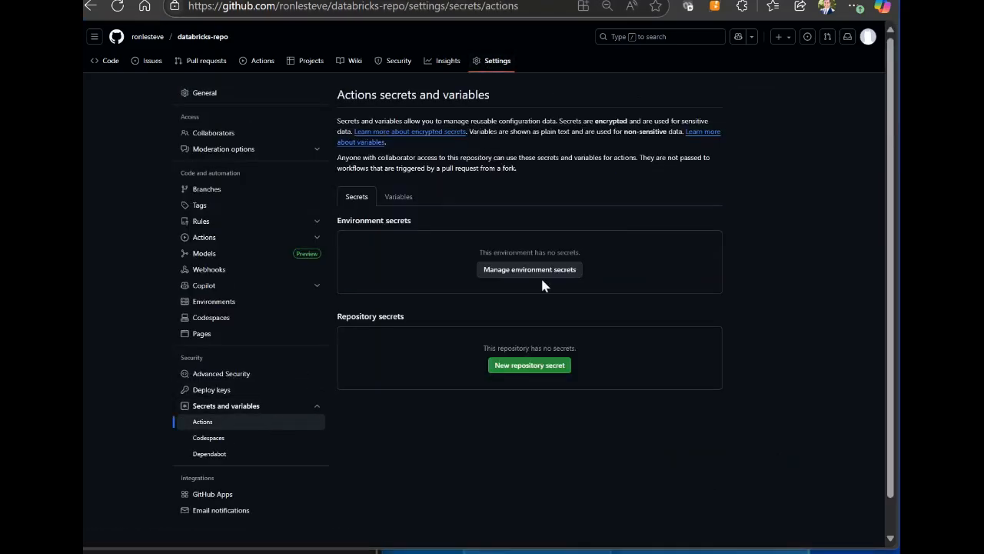
# Step: Add a repository secret named DEV_DEPLOY_URL containing the dev-workspace host copied from its Databricks address, dbc-90d37525-3cf8.cloud.databricks.com
pyautogui.click(529, 364)
pyautogui.click(397, 137)
pyautogui.click(423, 180)
pyautogui.click(492, 215)
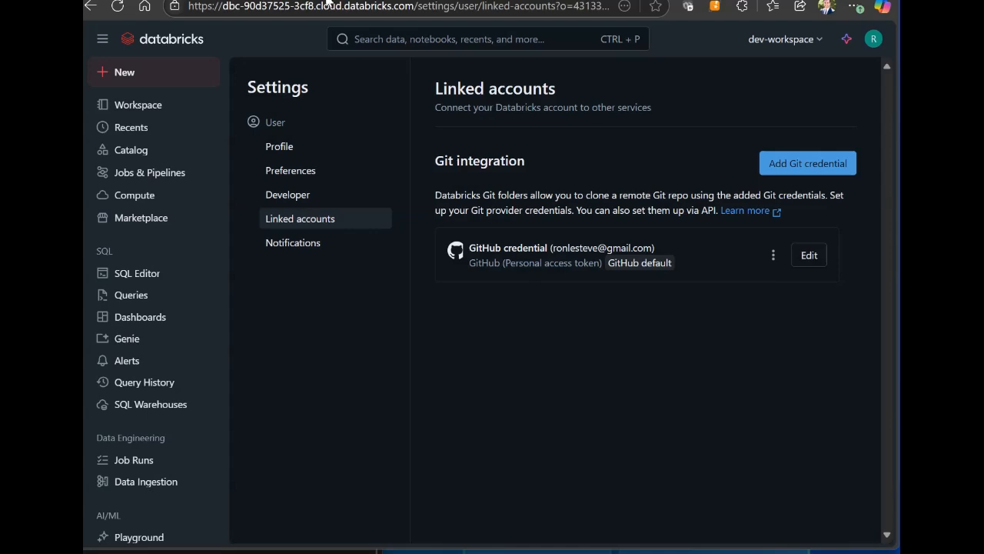
pyautogui.click(394, 6)
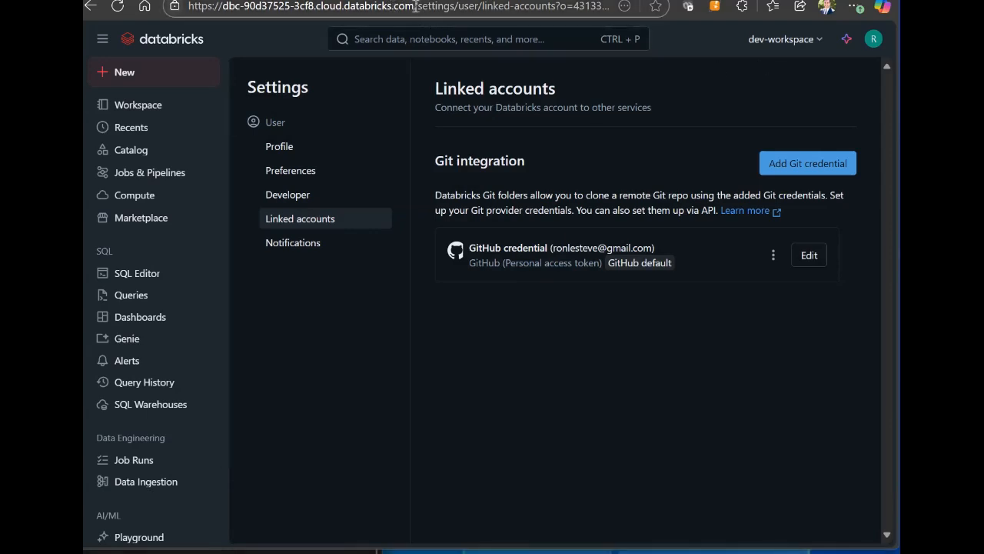
pyautogui.moveTo(416, 6); pyautogui.dragTo(223, 6)
pyautogui.hotkey('ctrl', 'c')
pyautogui.hotkey('ctrl', 'v')
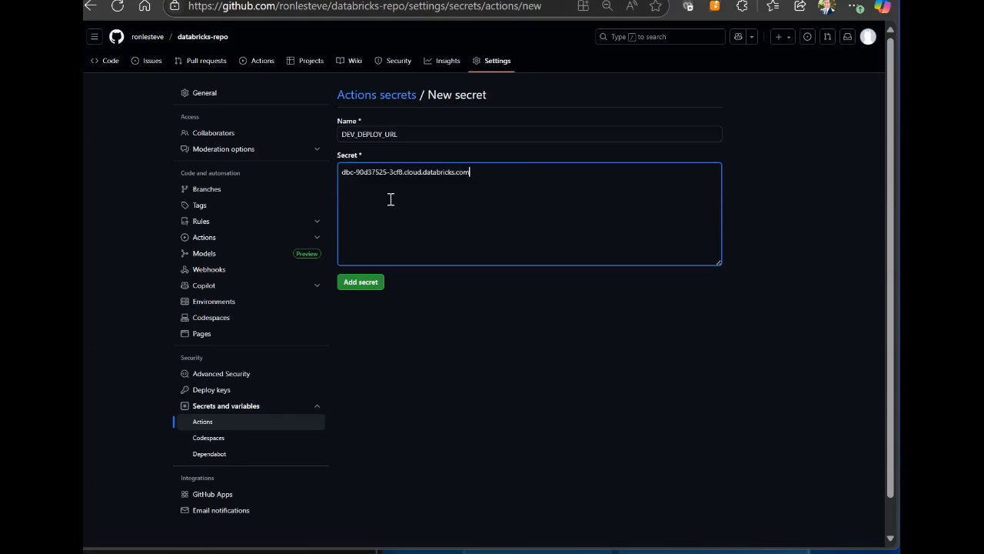
pyautogui.click(363, 283)
# Step: Add a repository secret named PRD_DEPLOY_URL containing the prod-workspace host copied from its Databricks address, dbc-6286539a-849b.cloud.databricks.com
pyautogui.click(650, 350)
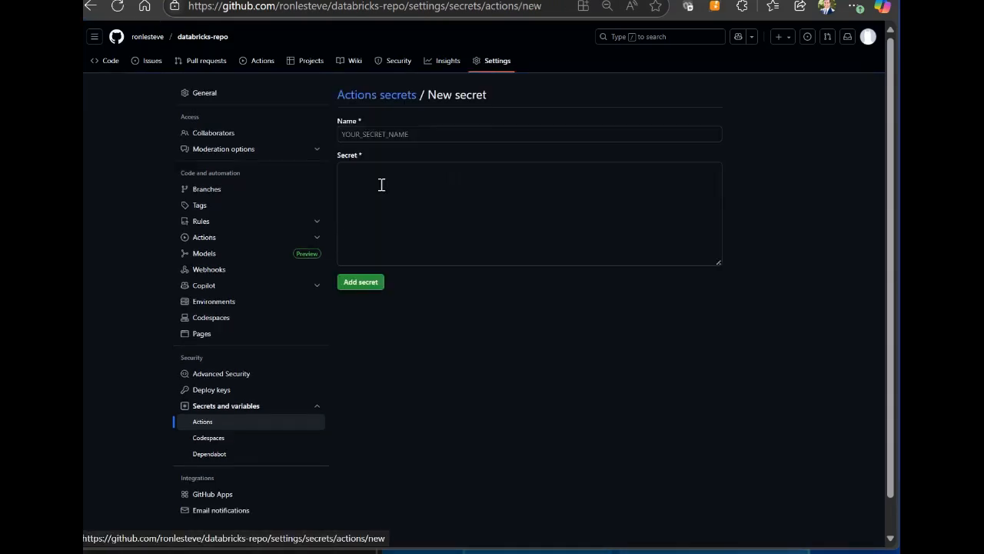
pyautogui.write('PRD_DEPLOY_URL')
pyautogui.click(380, 182)
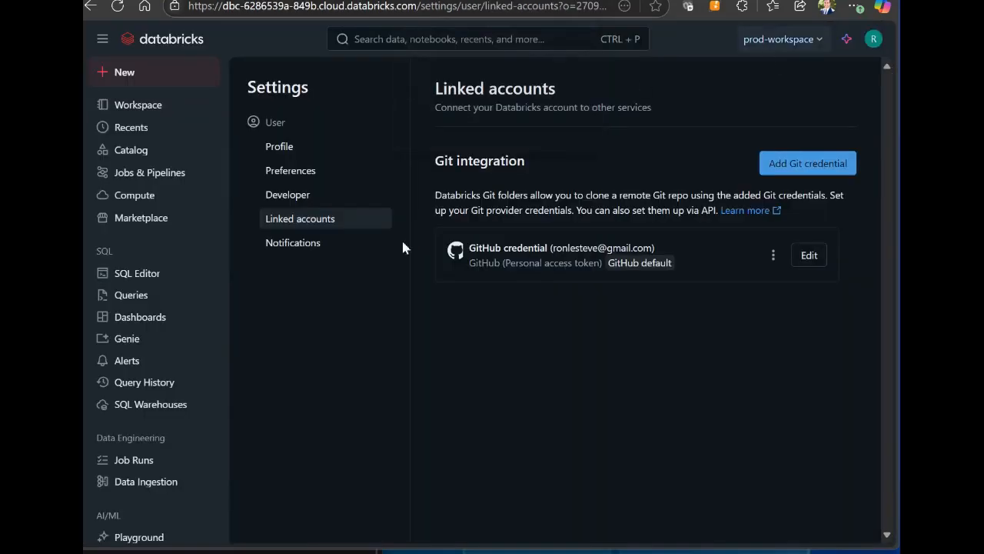
pyautogui.click(416, 6)
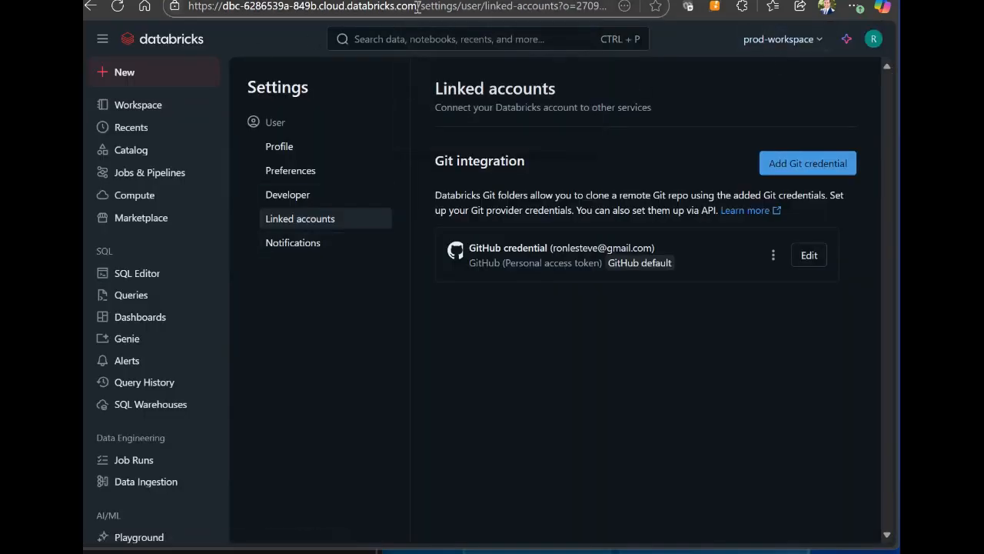
pyautogui.moveTo(416, 6); pyautogui.dragTo(223, 6)
pyautogui.hotkey('ctrl', 'c')
pyautogui.hotkey('ctrl', 'v')
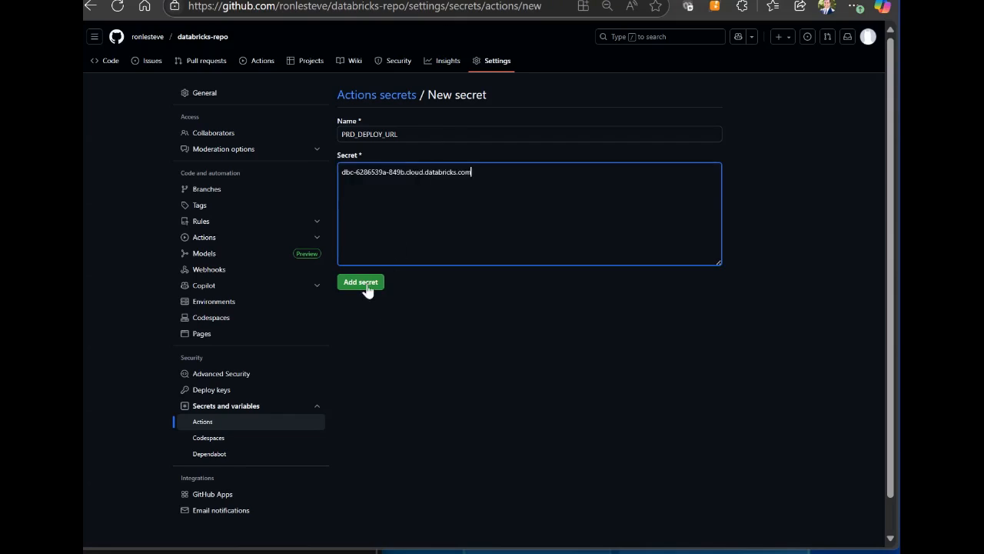
pyautogui.click(368, 290)
# Step: Generate a dev-workspace access token with the comment dev_gitdeploy and a 90-day lifetime, and save it as the GitHub repository secret DEV_DEPLOY_TOKEN
pyautogui.click(692, 345)
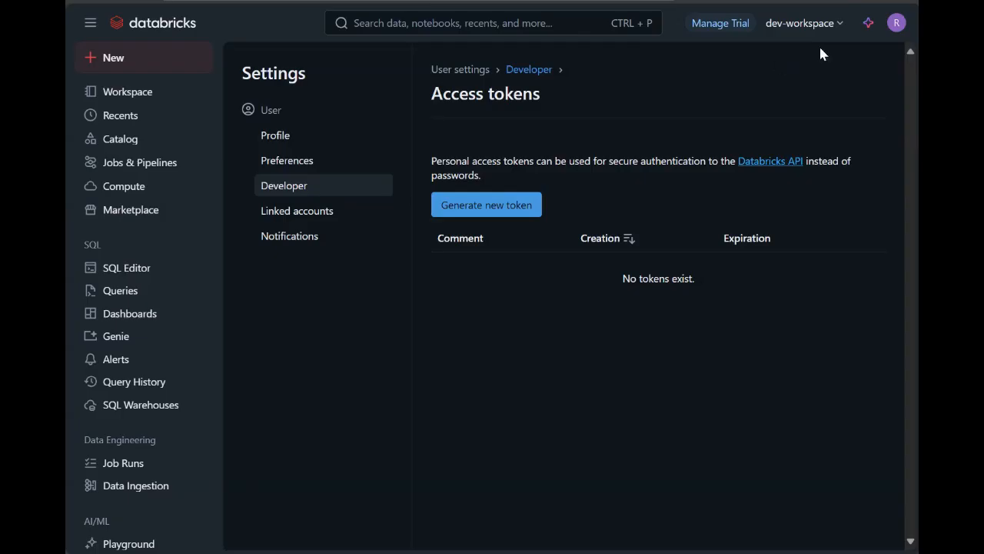
pyautogui.click(525, 204)
pyautogui.write('dev_gitde')
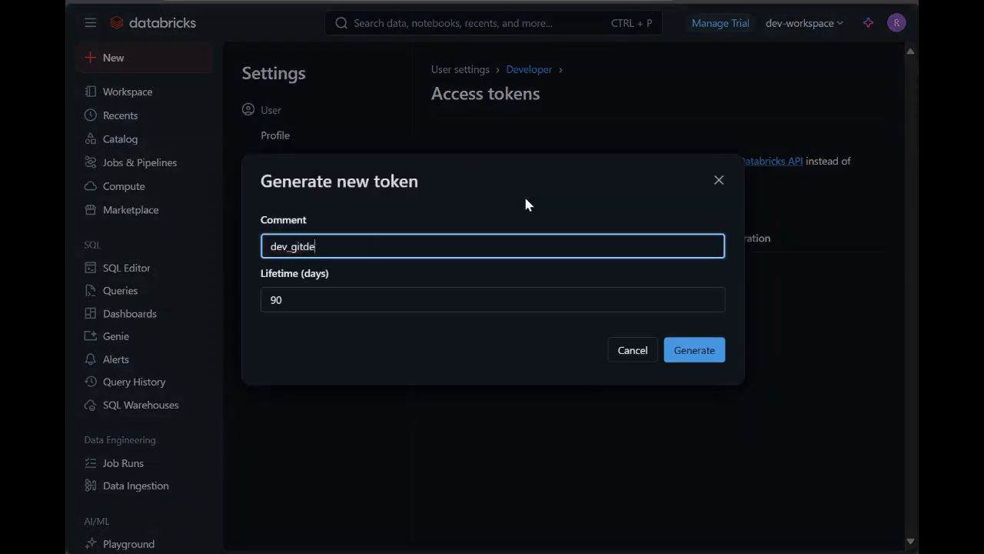
pyautogui.write('ploy')
pyautogui.click(692, 350)
pyautogui.hotkey('ctrl', 'c')
pyautogui.click(700, 331)
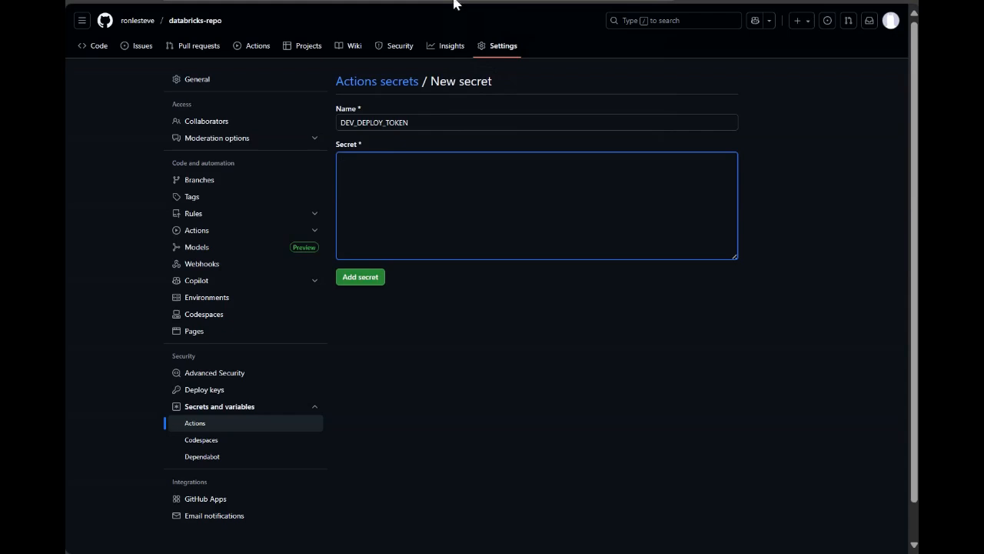
pyautogui.hotkey('ctrl', 'v')
pyautogui.click(360, 277)
# Step: Generate a prod-workspace access token with the comment prd_gitdeploy, and save the token as the GitHub repository secret PRD_DEPLOY_TOKEN
pyautogui.click(694, 345)
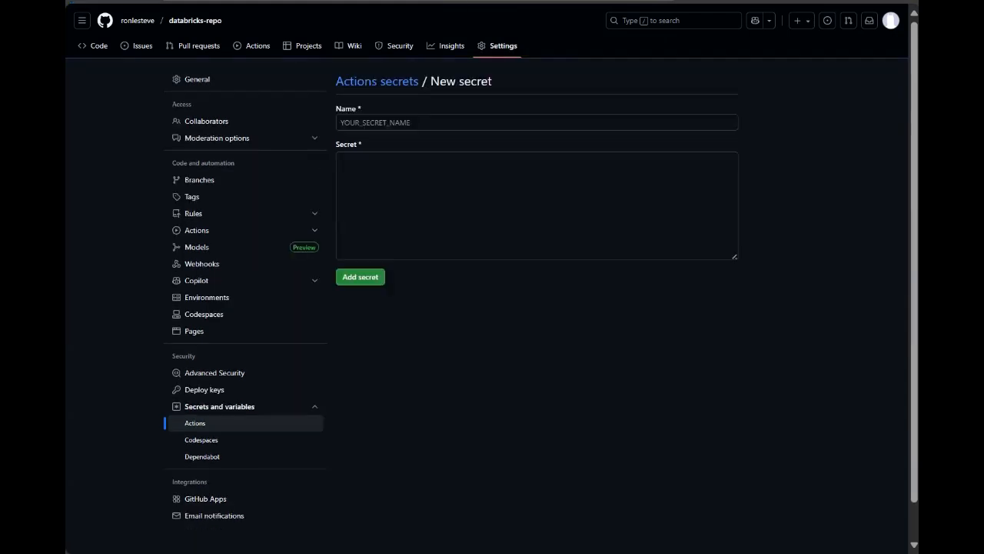
pyautogui.click(582, 123)
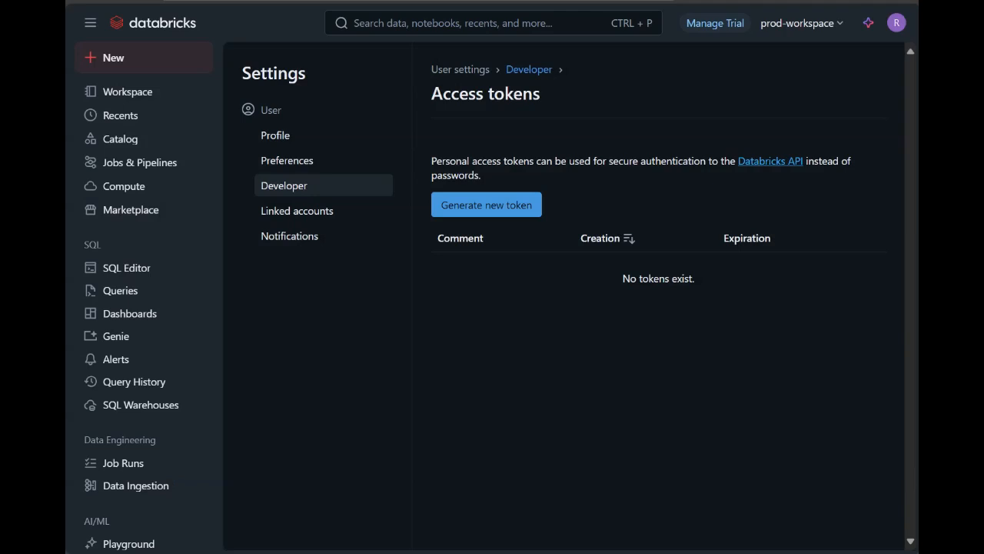
pyautogui.click(494, 203)
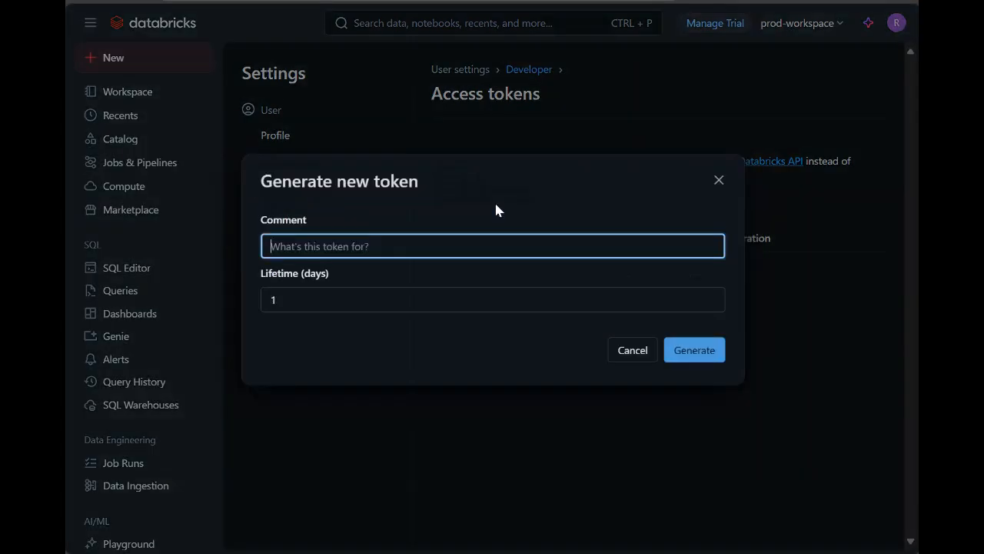
pyautogui.write('prd_gitdeploy')
pyautogui.click(257, 300)
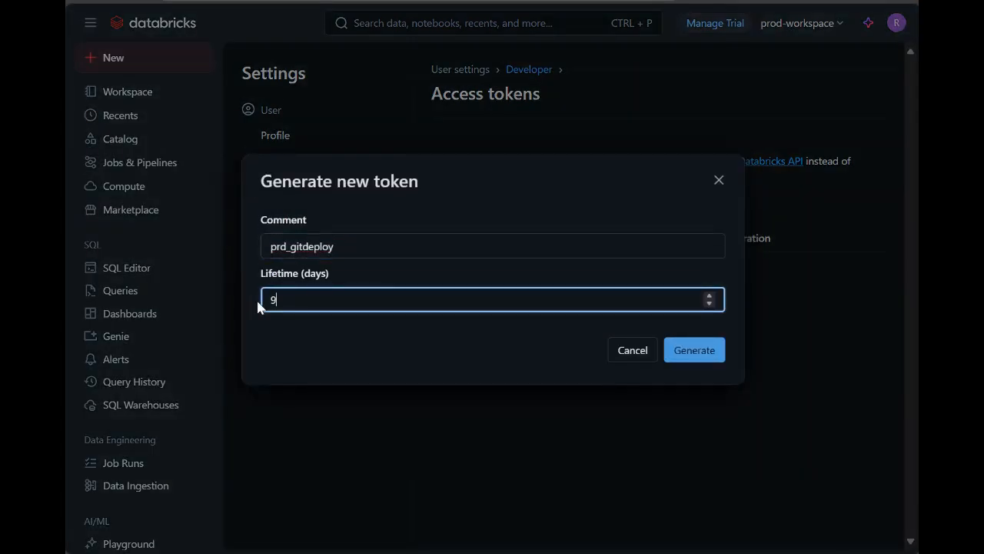
pyautogui.press('Return')
pyautogui.click(551, 268)
pyautogui.click(703, 331)
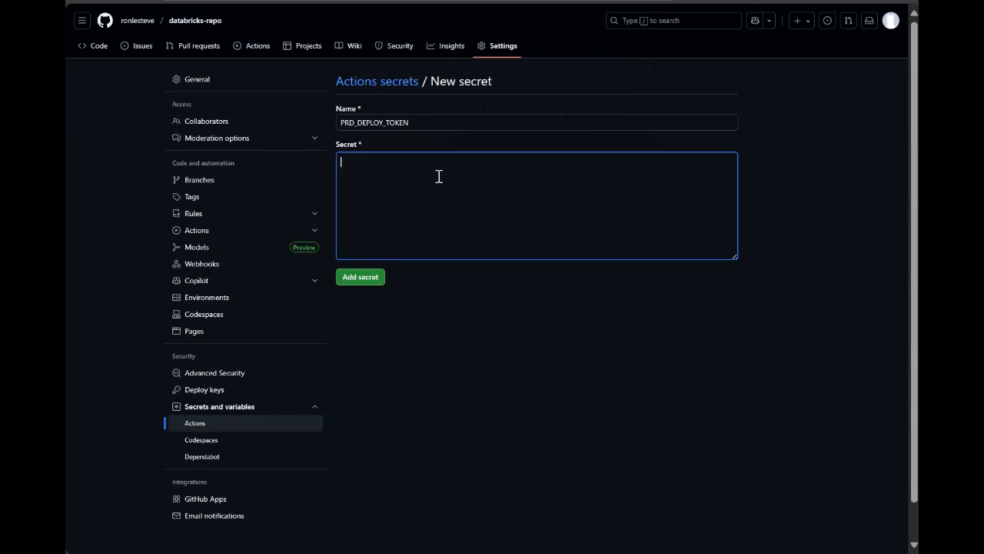
pyautogui.hotkey('ctrl', 'v')
pyautogui.click(360, 276)
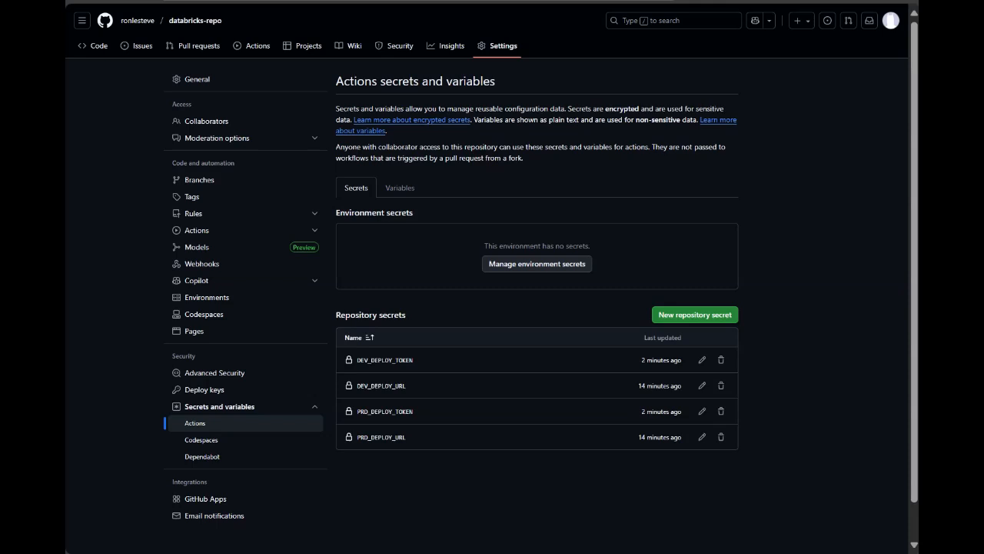
# Step: Start a new GitHub Actions workflow file main.yml in databricks-repo and paste in the Databricks dev and prod deployment YAML
pyautogui.click(254, 52)
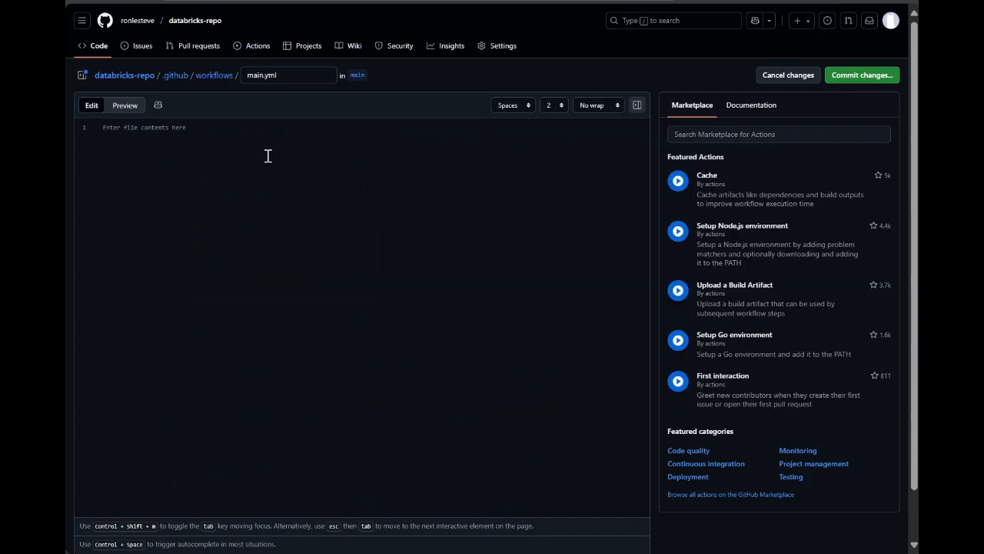
pyautogui.hotkey('ctrl', 'v')
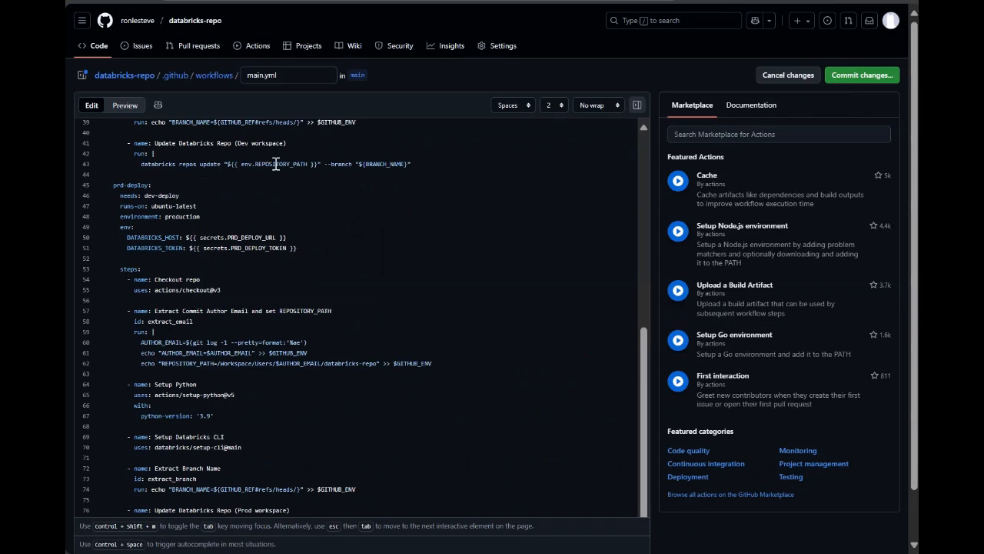
# Step: Review the main.yml workflow from start to end, examining its trigger, secret references, and the dev-deploy and prd-deploy jobs
pyautogui.scroll(5, 335, 223)
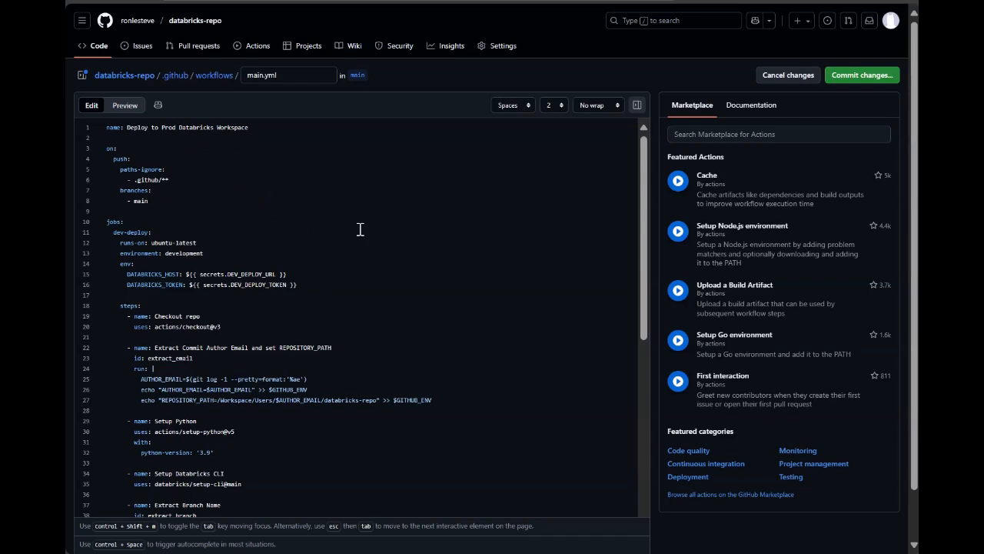
pyautogui.scroll(-2, 360, 229)
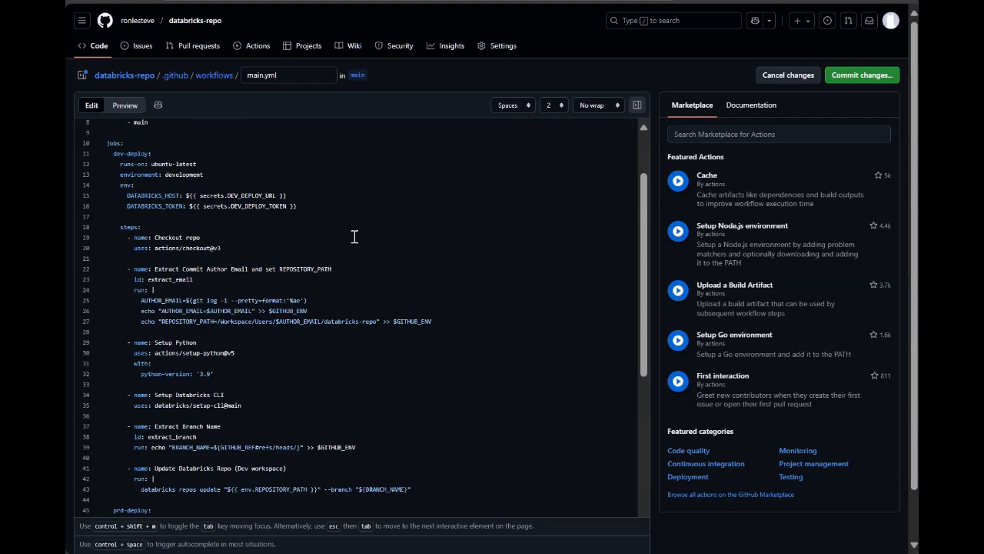
pyautogui.scroll(-2, 355, 236)
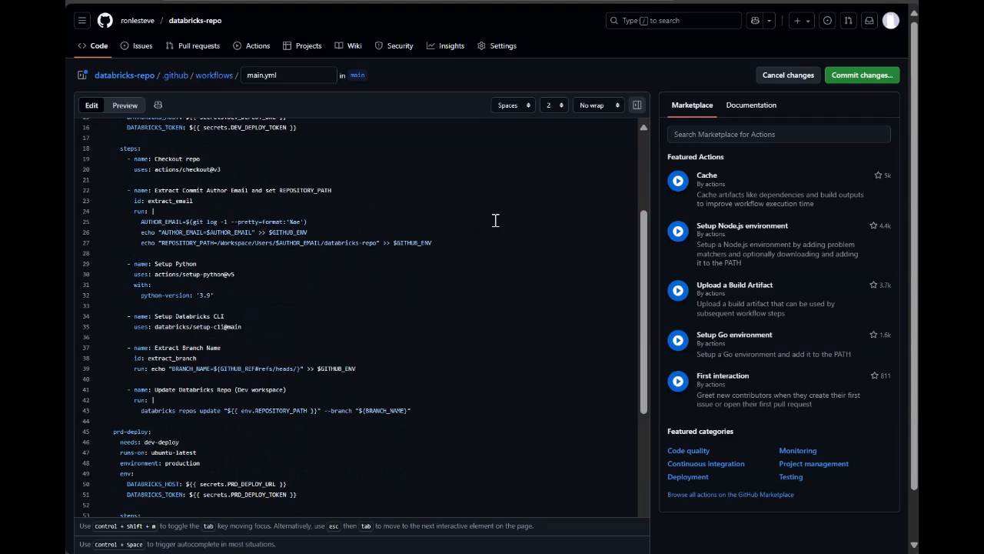
pyautogui.scroll(-2, 495, 221)
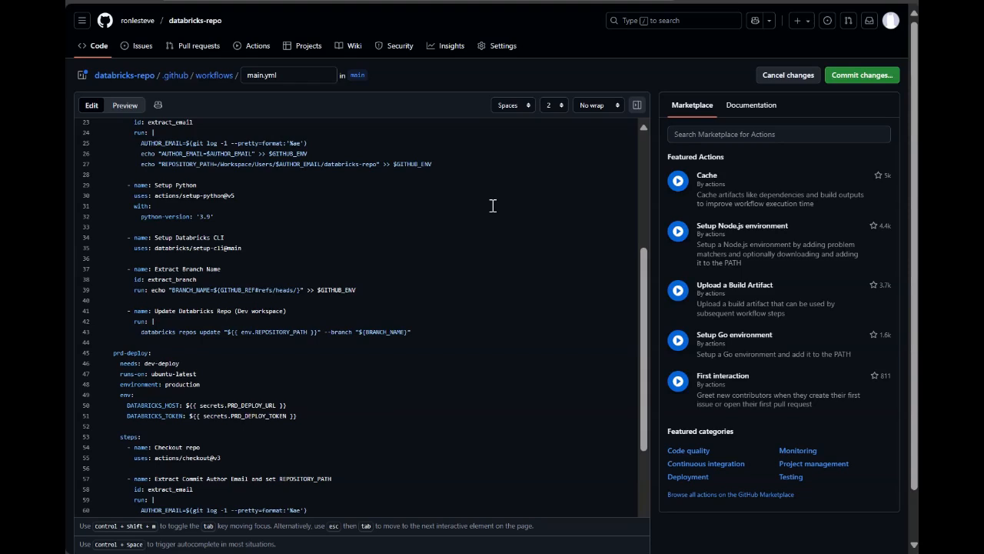
pyautogui.scroll(-2, 493, 205)
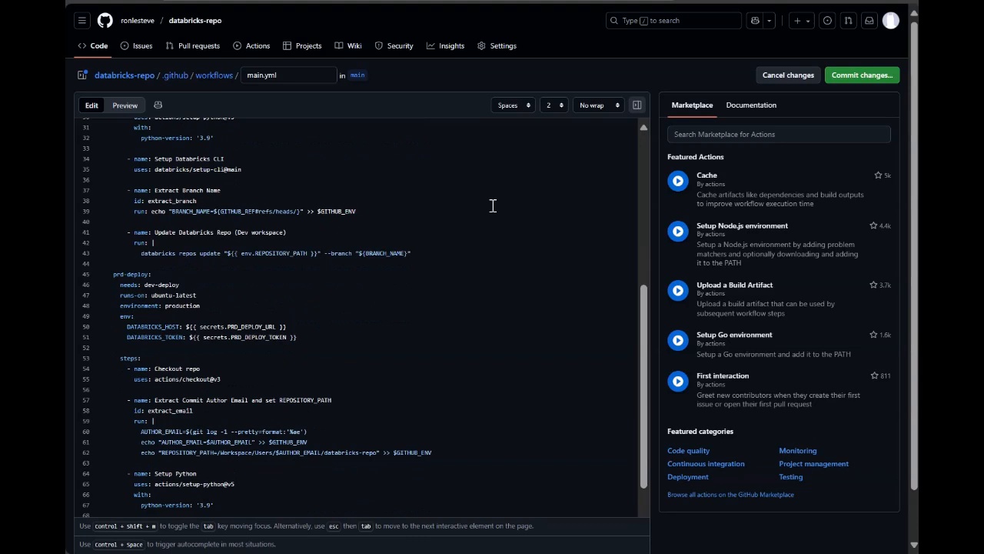
pyautogui.scroll(-2, 493, 205)
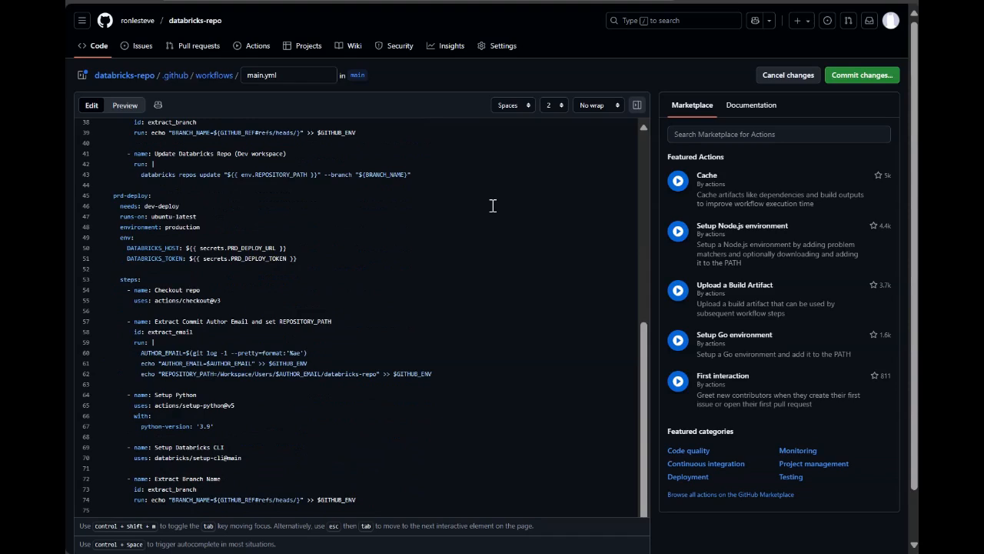
pyautogui.scroll(-1, 492, 205)
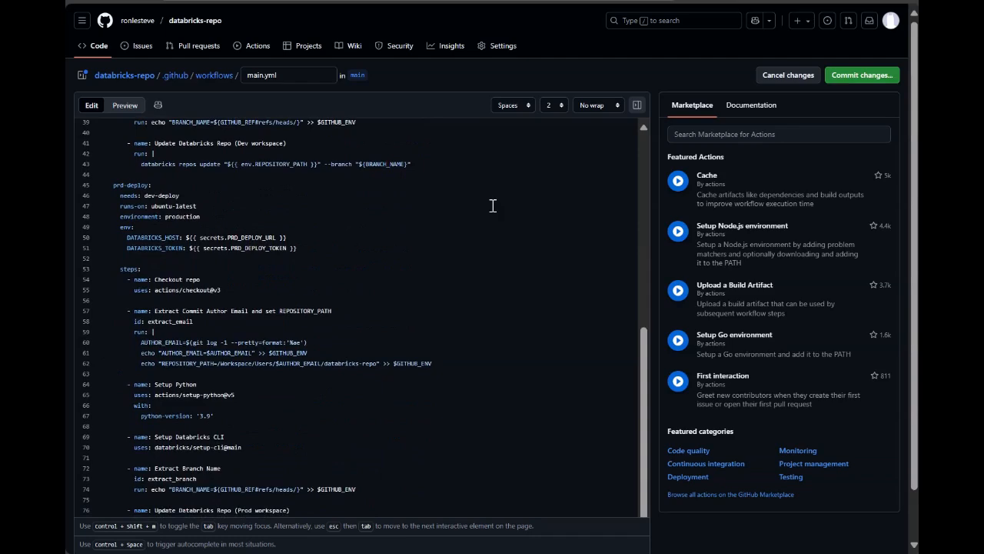
pyautogui.scroll(-1, 493, 205)
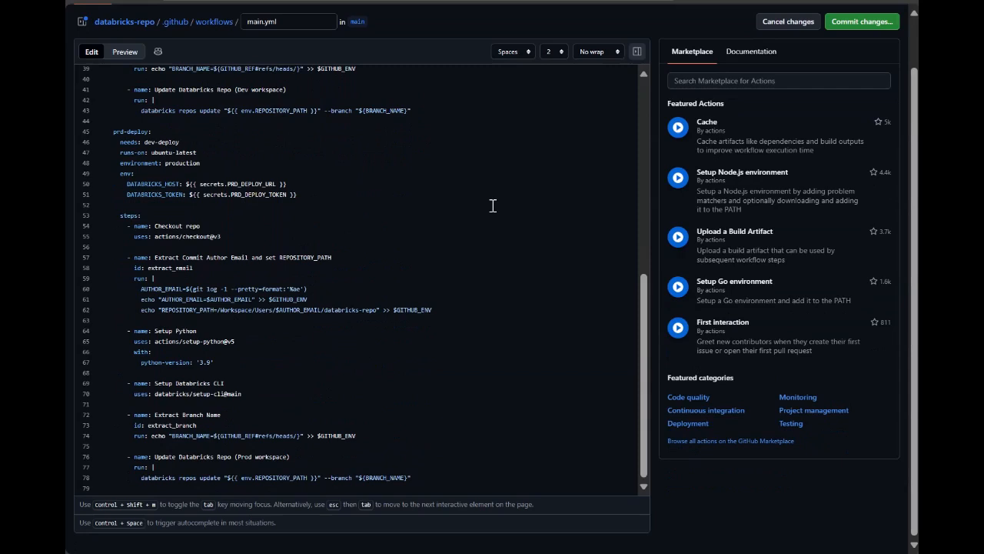
# Step: Commit the workflow file directly to the main branch with the message Create main.yml
pyautogui.click(859, 23)
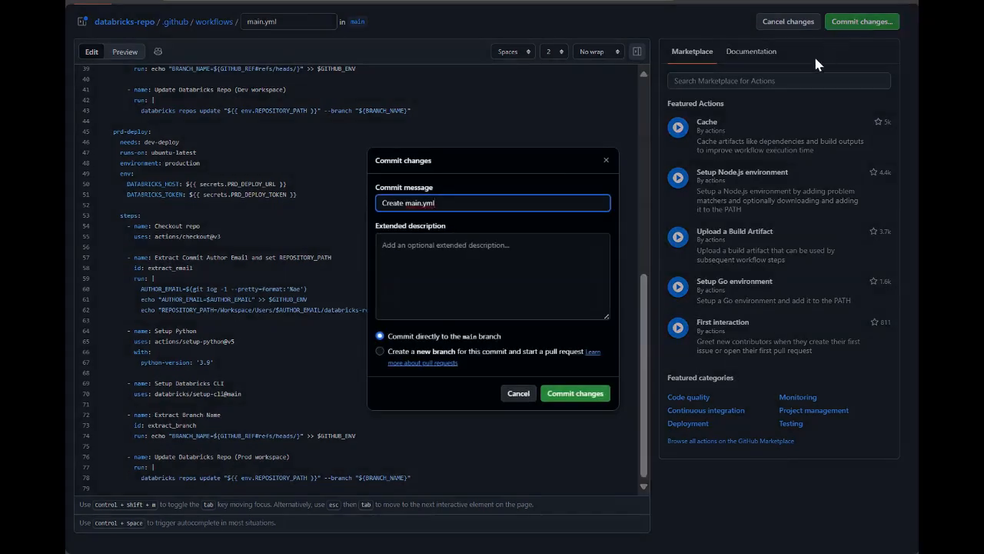
pyautogui.click(588, 393)
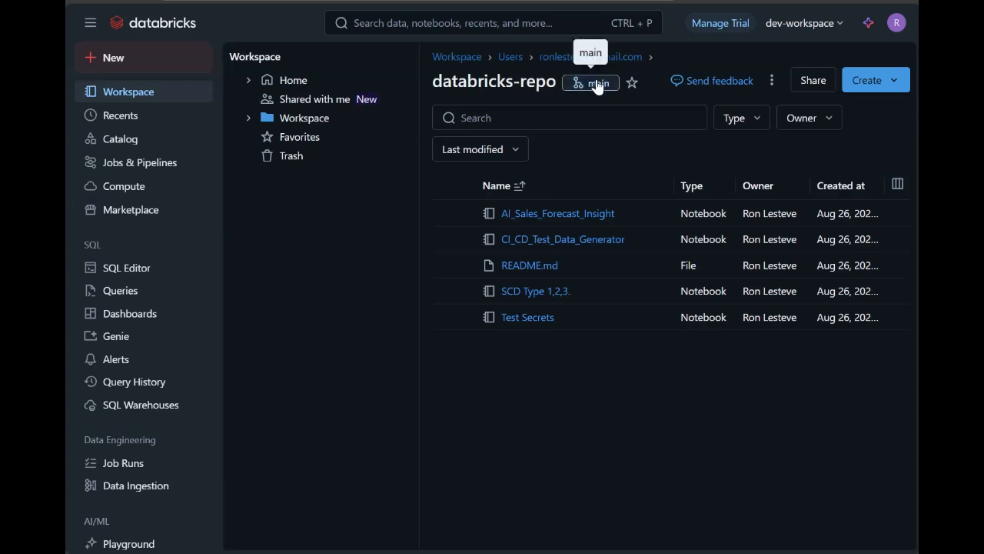
# Step: In the Databricks dev-workspace, create the branch feature/cicd_test_001 from main for the databricks-repo Git folder and close the Git dialog
pyautogui.click(595, 80)
pyautogui.click(329, 104)
pyautogui.write('feature/')
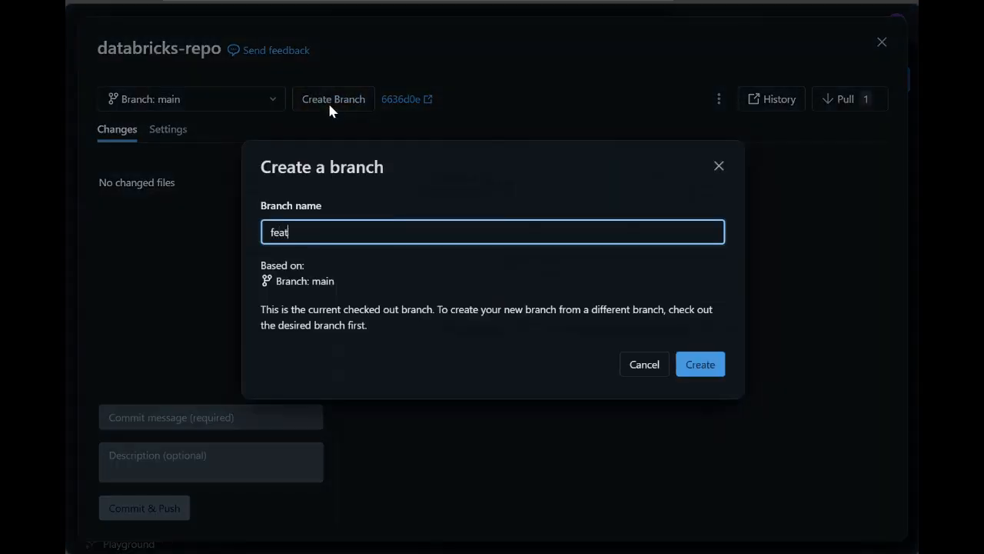
pyautogui.write('cicd_test_001')
pyautogui.click(701, 369)
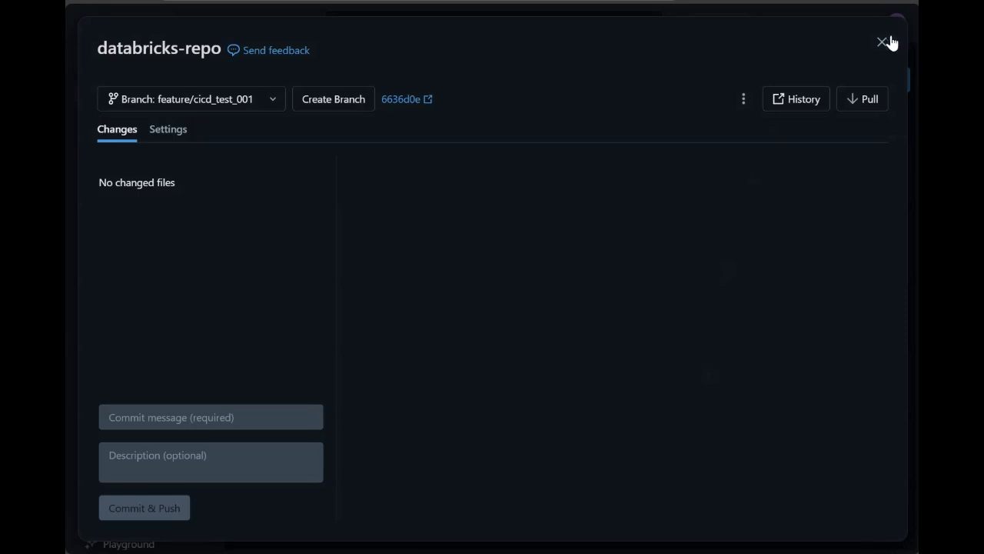
pyautogui.click(884, 42)
# Step: Paste the data quality check code for missing values and unique ids into a new cell of the CI_CD_Test_Data_Generator notebook and close the notebook
pyautogui.click(606, 272)
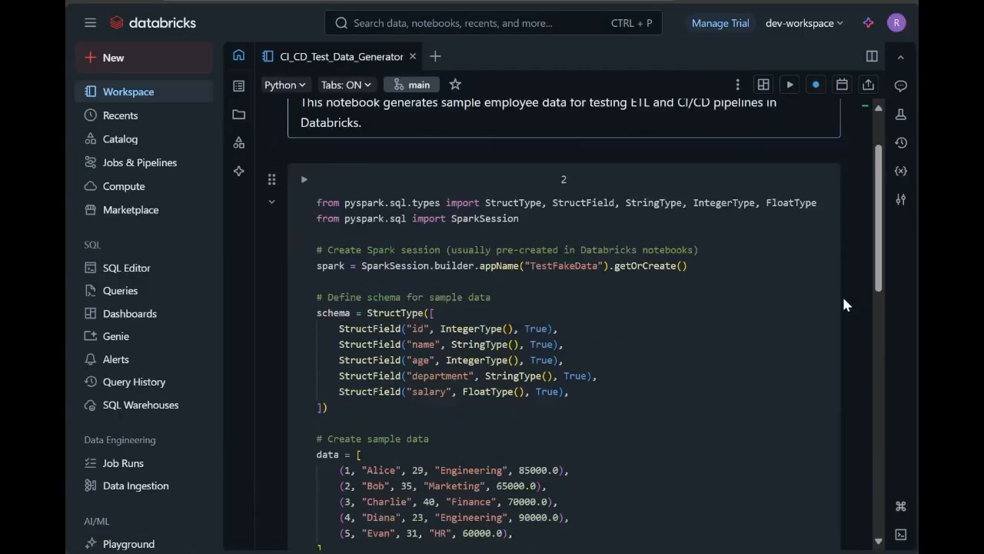
pyautogui.scroll(-10, 469, 384)
pyautogui.click(470, 388)
pyautogui.write('from pyspark.sql.functions import count, col  # Check for missing values in each column for c in df.columns:     missing = df.filter(col(c).isNull()).count()     print(f"Missing values in column \'{c}\': {missing}")  # Check that \'id\' column is unique unique_count = df.select(\'id\').distinct().count() total_count = df.count() assert unique_count == total_count, "ID column has duplicates!"  print("Data quality checks passed!")')
pyautogui.scroll(3, 869, 285)
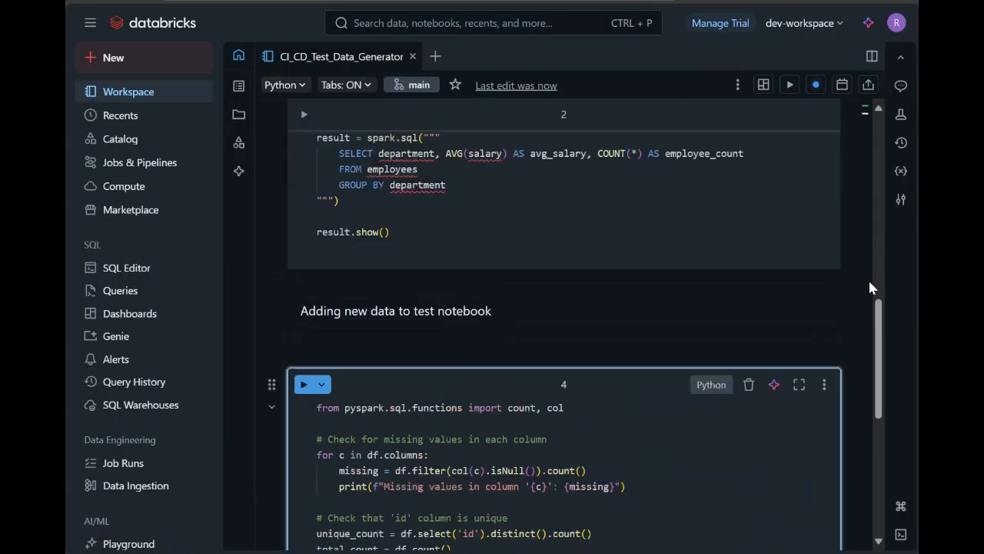
pyautogui.click(412, 56)
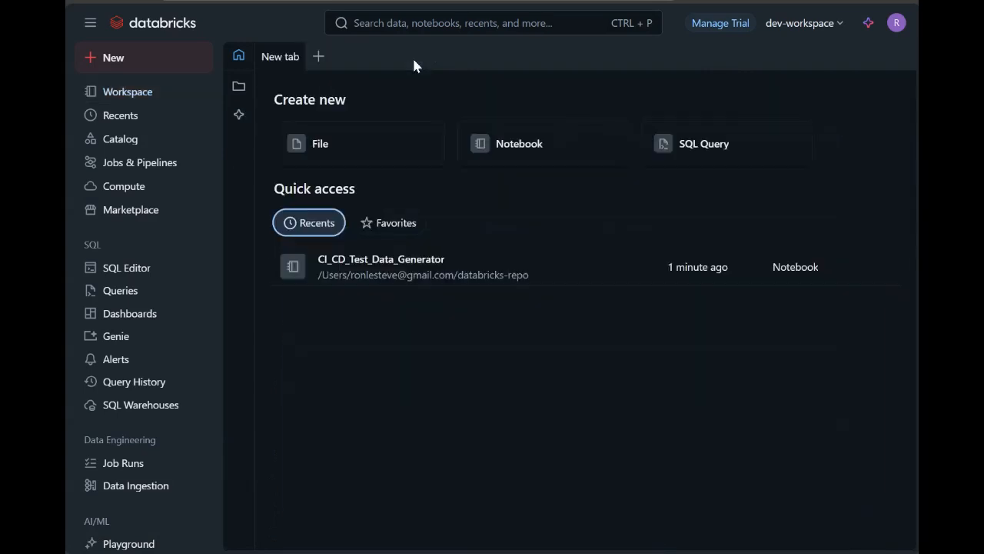
# Step: Commit and push the CI_CD_Test_Data_Generator change to feature/cicd_test_001 with the message "added code for quality checks"
pyautogui.click(130, 94)
pyautogui.click(601, 214)
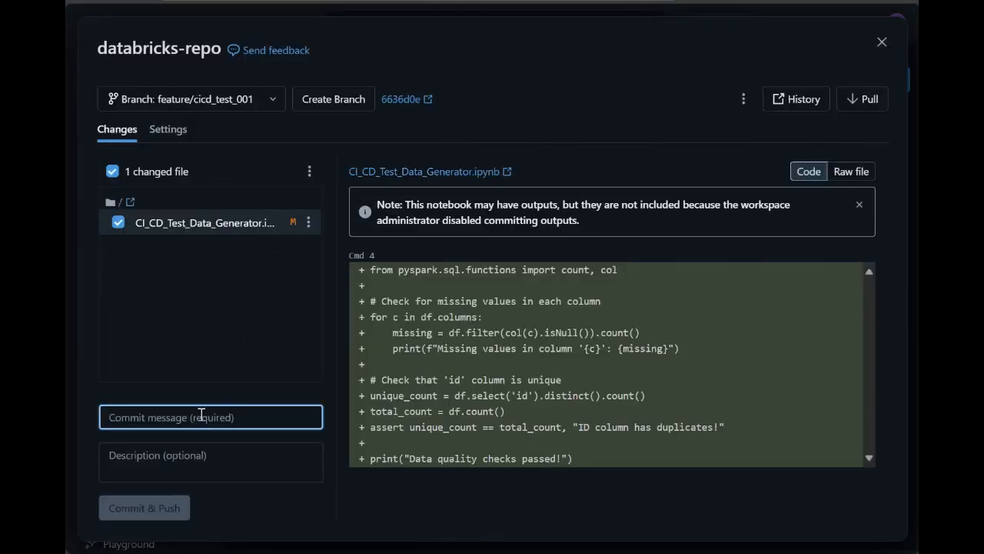
pyautogui.write('added code for quality checks')
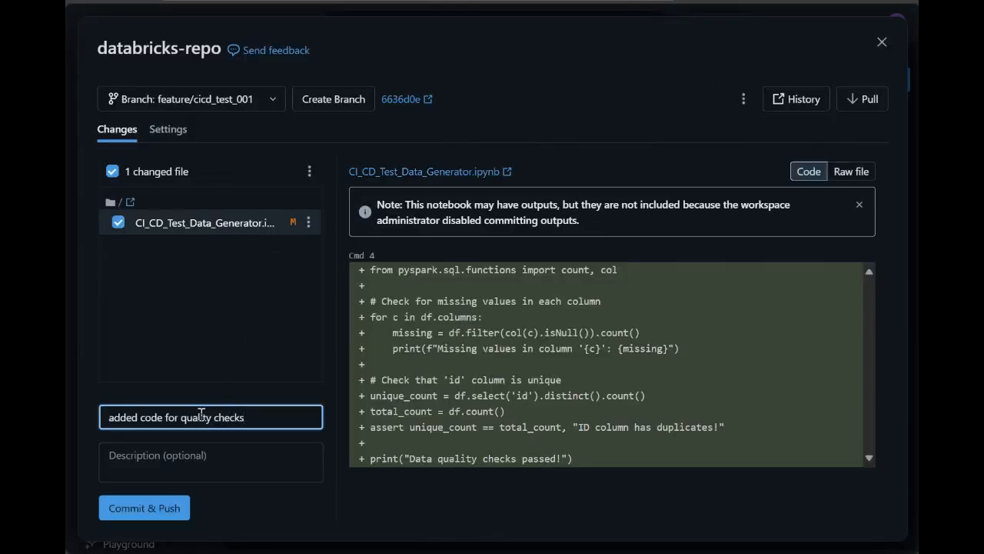
pyautogui.click(172, 512)
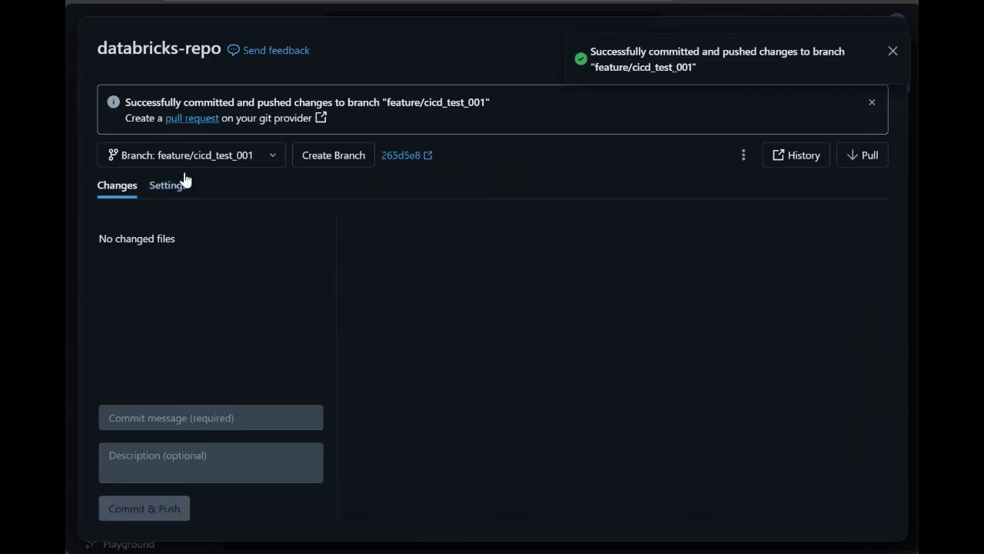
# Step: Create a GitHub pull request from feature/cicd_test_001 into main with the title "added code for quality checks"
pyautogui.click(202, 121)
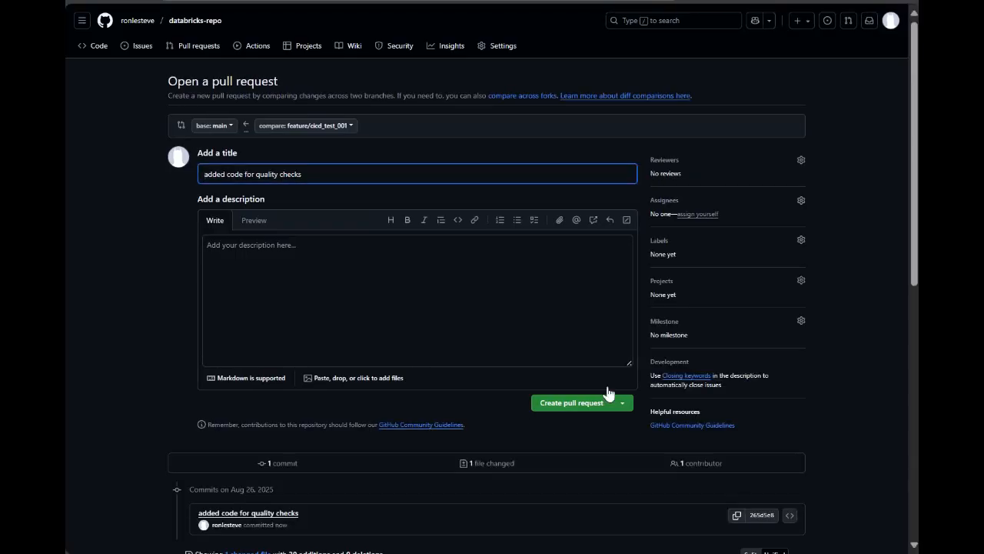
pyautogui.click(558, 400)
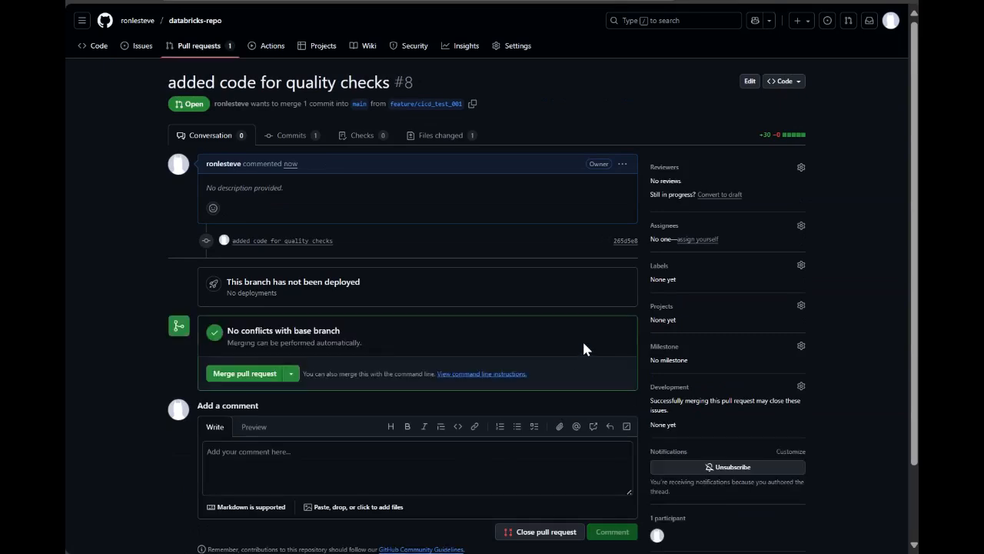
# Step: Merge the "added code for quality checks" pull request into main and delete the feature/cicd_test_001 branch
pyautogui.click(254, 374)
pyautogui.click(257, 500)
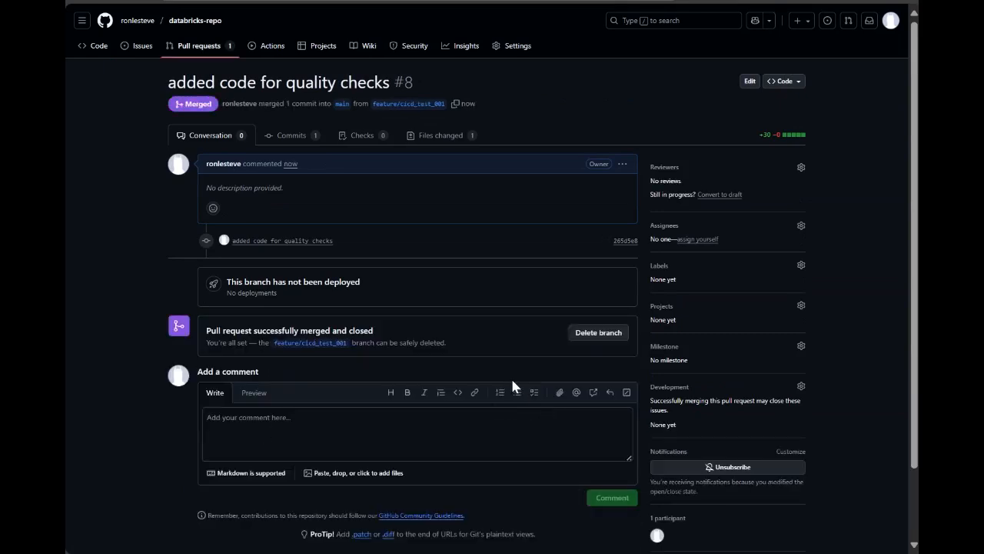
pyautogui.click(598, 332)
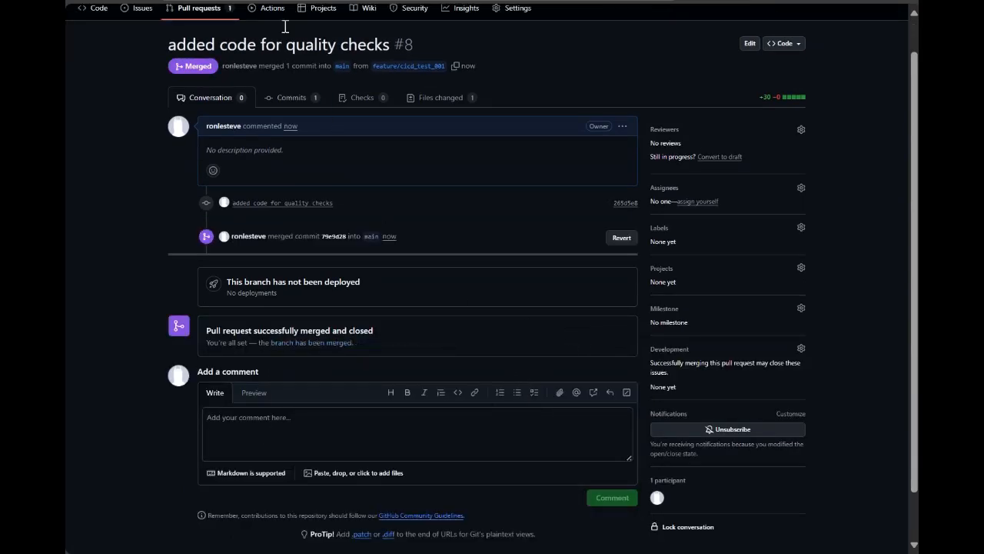
# Step: Open the workflow run triggered by merging pull request #8 and inspect the dev-deploy job's Set up job log
pyautogui.click(270, 9)
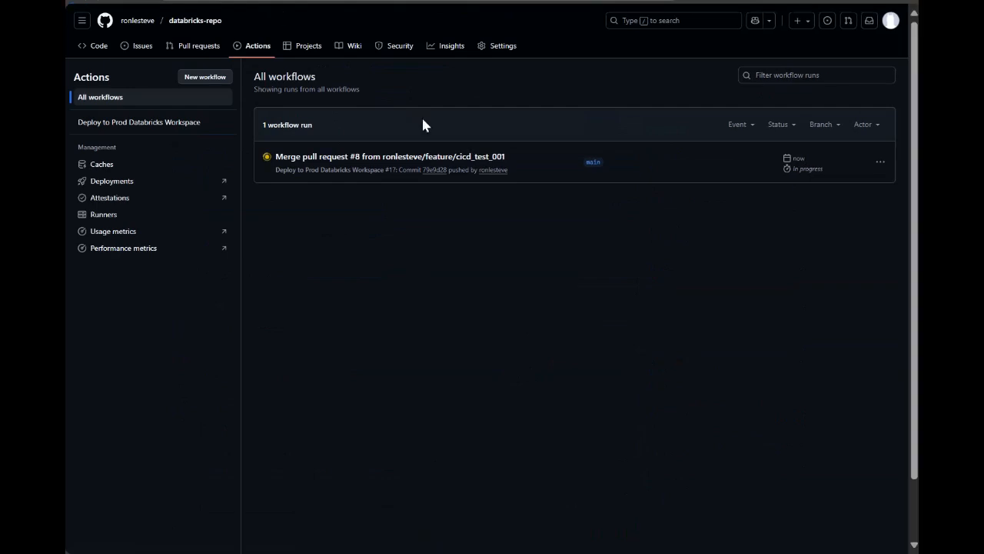
pyautogui.click(464, 166)
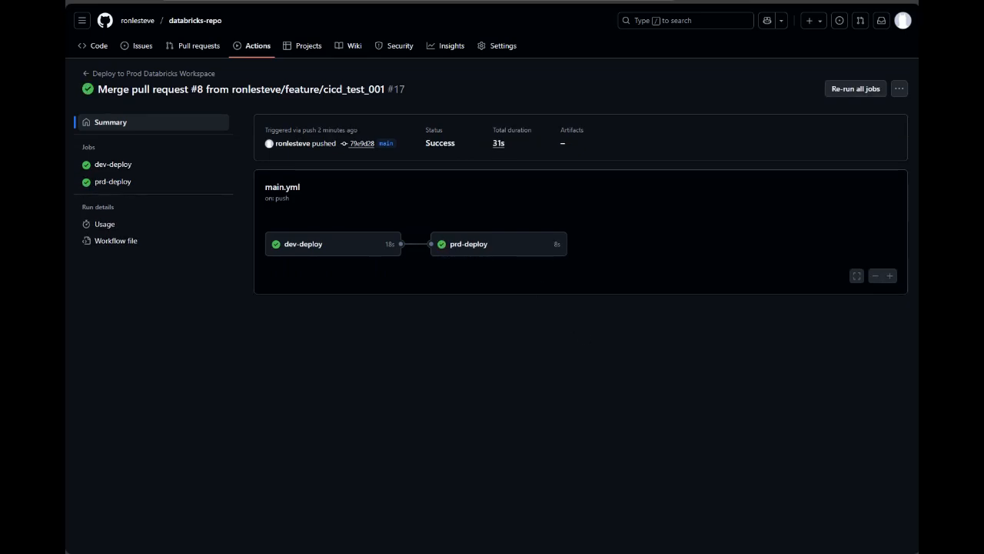
pyautogui.click(350, 244)
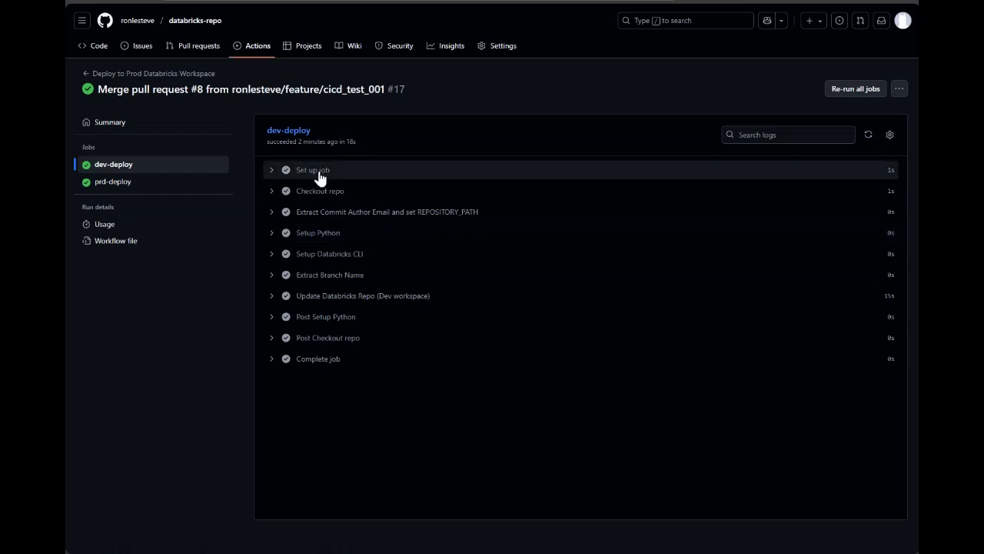
pyautogui.click(319, 172)
pyautogui.click(318, 173)
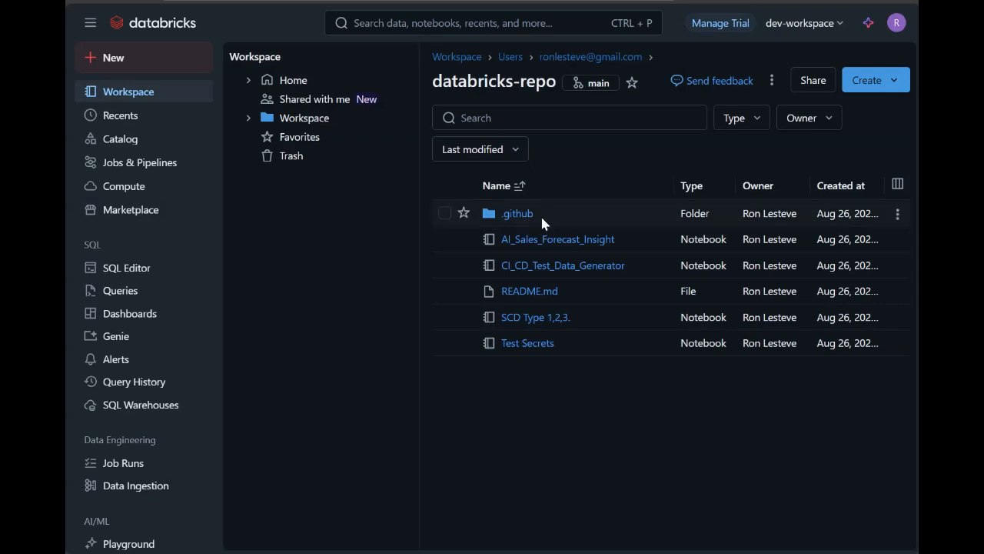
# Step: Switch to the Databricks dev-workspace and check the CI_CD_Test_Data_Generator notebook on main for the merged quality check code
pyautogui.click(554, 265)
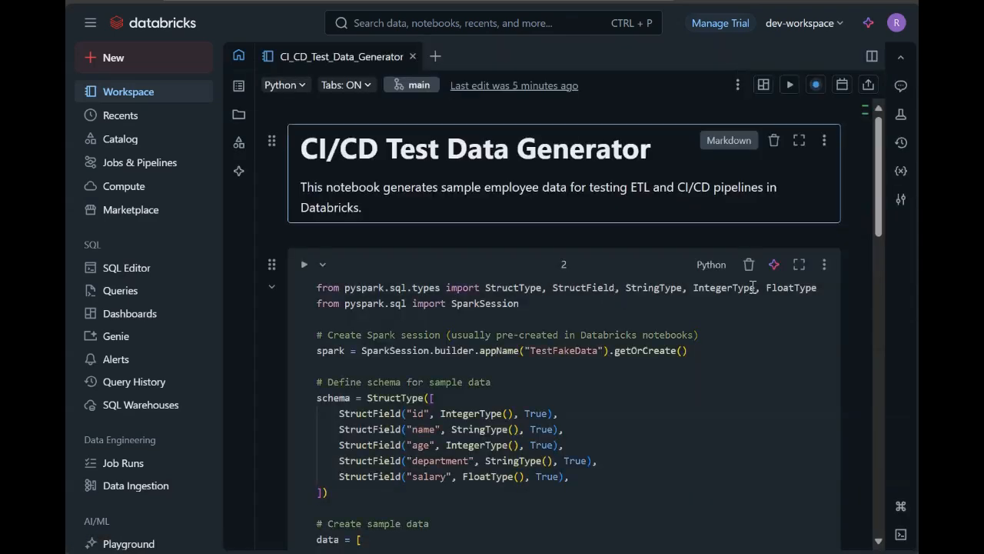
pyautogui.scroll(-10, 851, 271)
pyautogui.scroll(10, 742, 332)
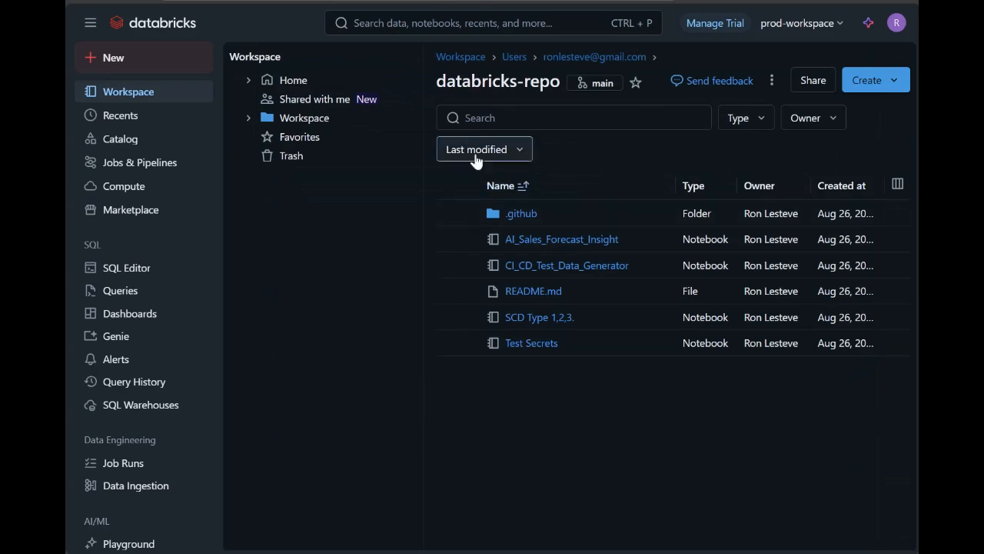
# Step: Switch to the Databricks prod-workspace and check the CI_CD_Test_Data_Generator notebook on main for the deployed quality check code
pyautogui.click(560, 266)
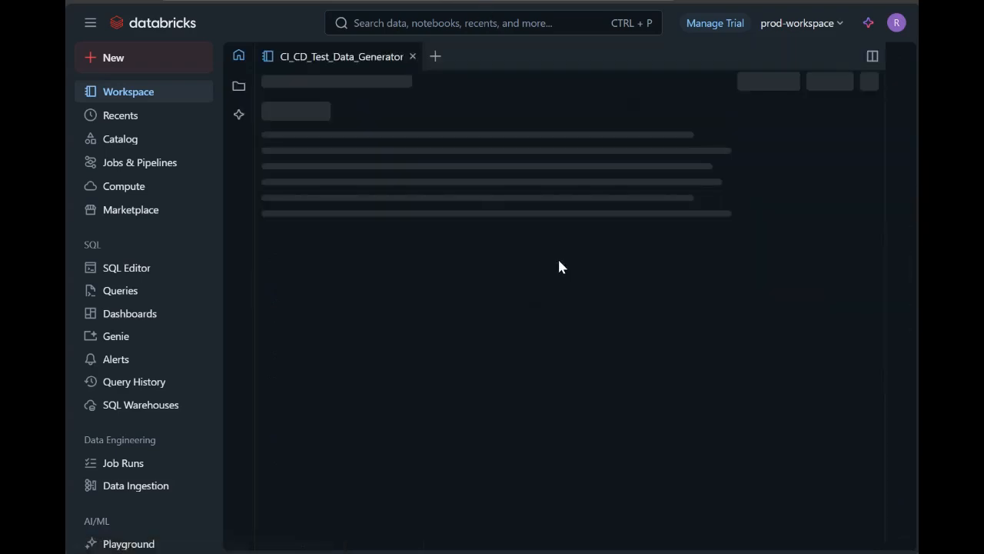
pyautogui.scroll(-15, 840, 244)
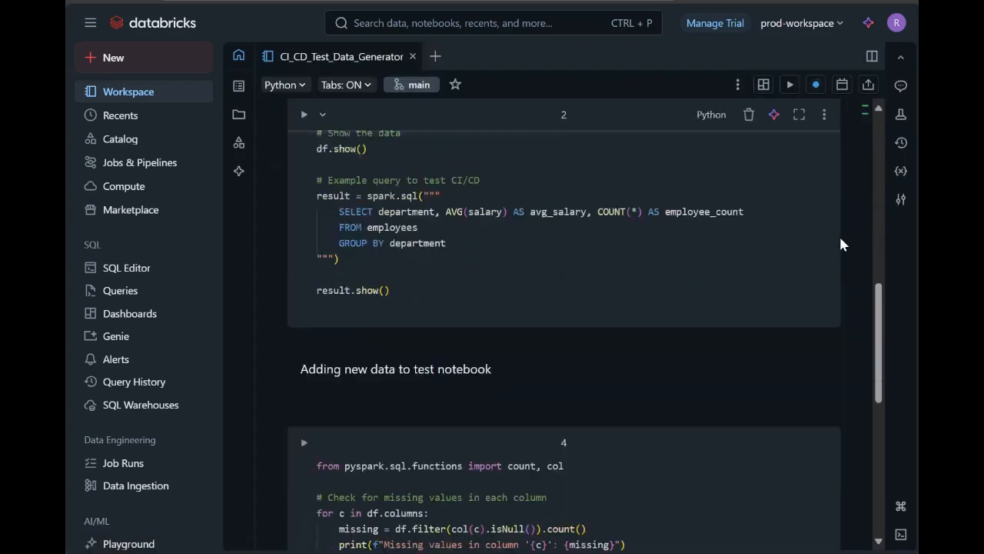
pyautogui.scroll(2, 840, 244)
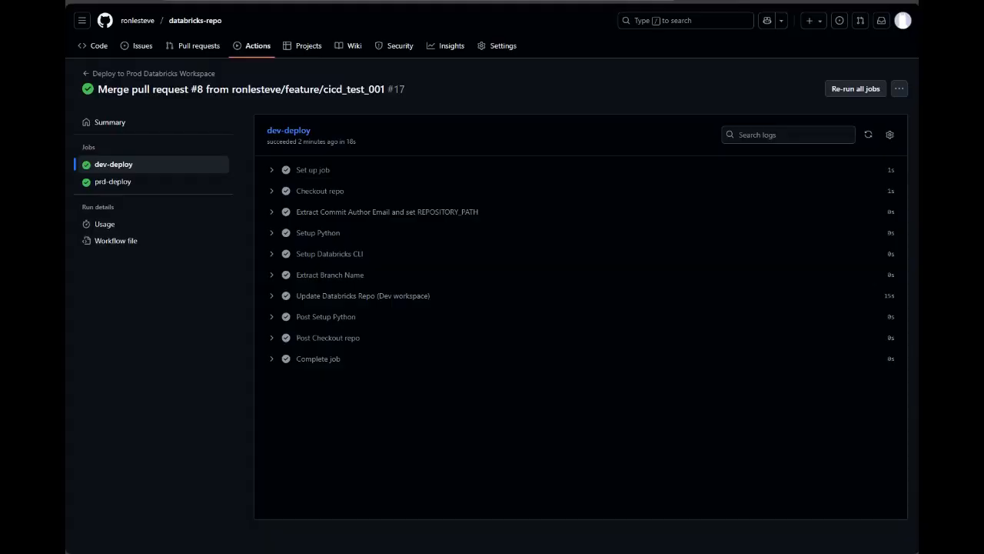
# Step: Switch back to GitHub and open the run list of the Deploy to Prod Databricks Workspace workflow
pyautogui.click(165, 77)
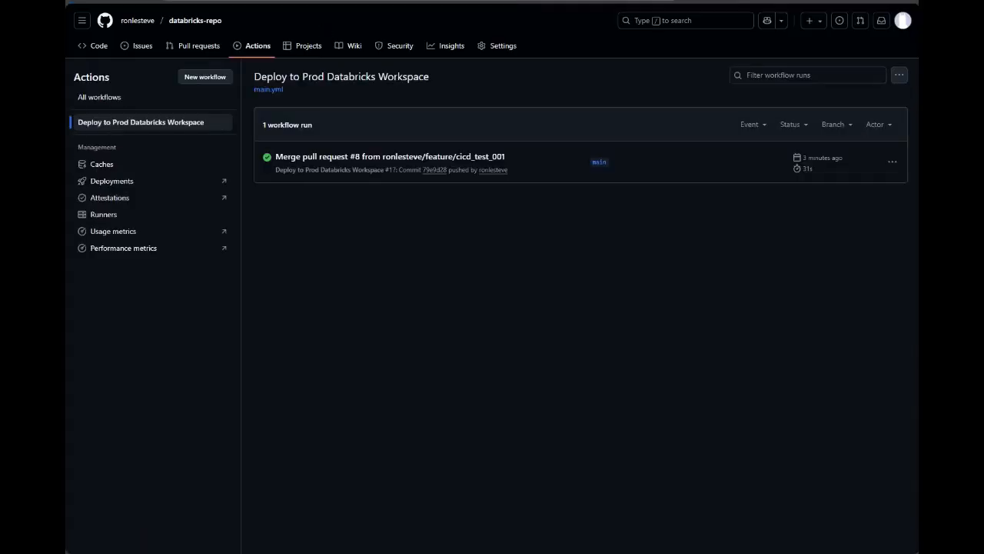